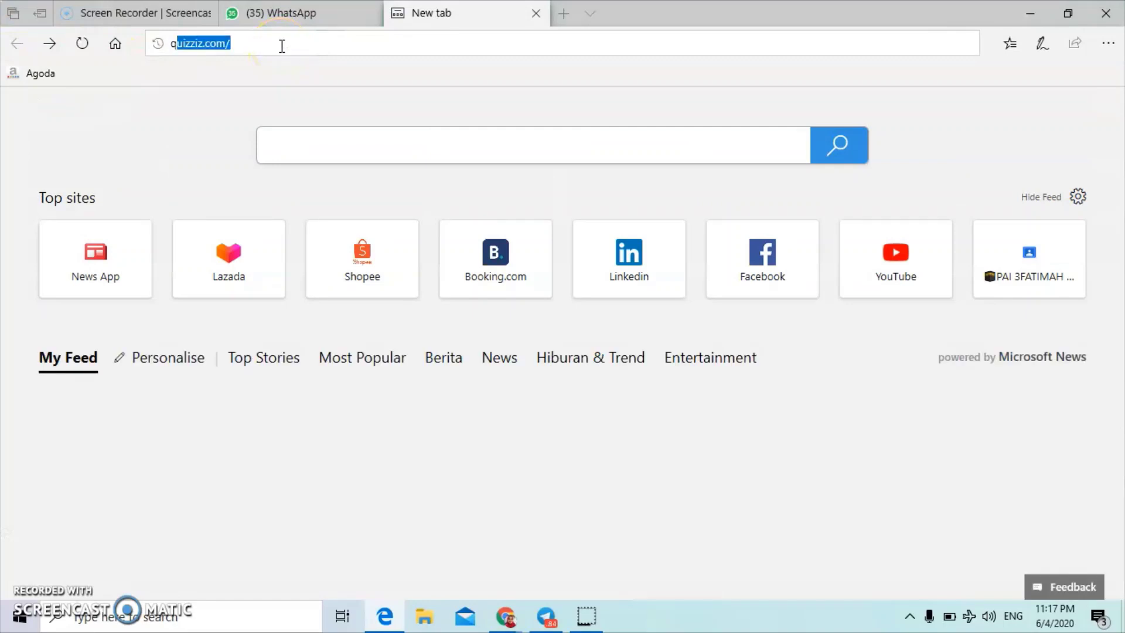
Search the web for "quizziz" and open the Quizizz website from the results.
{"action": "type", "text": "ziz"}
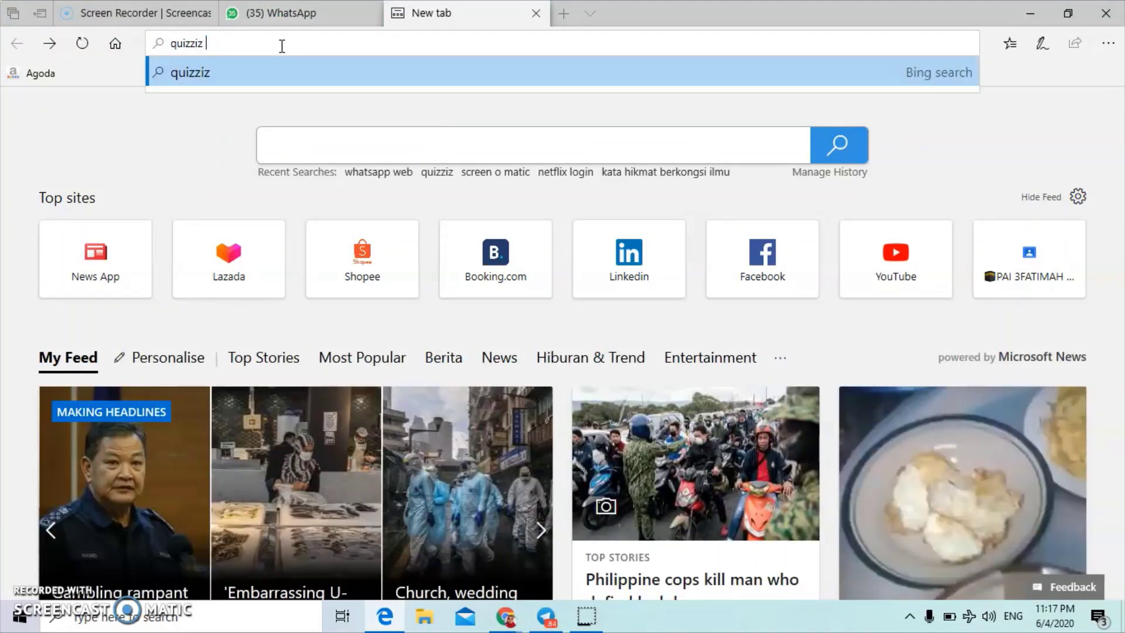
{"action": "key", "text": "Return"}
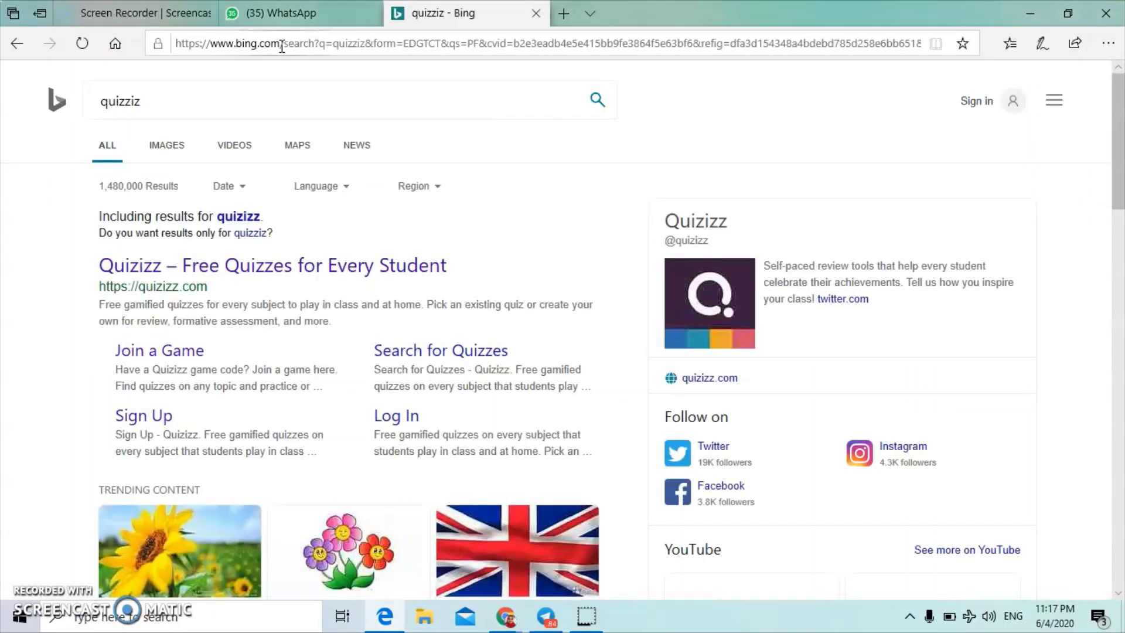
{"action": "left_click", "coordinate": [272, 265]}
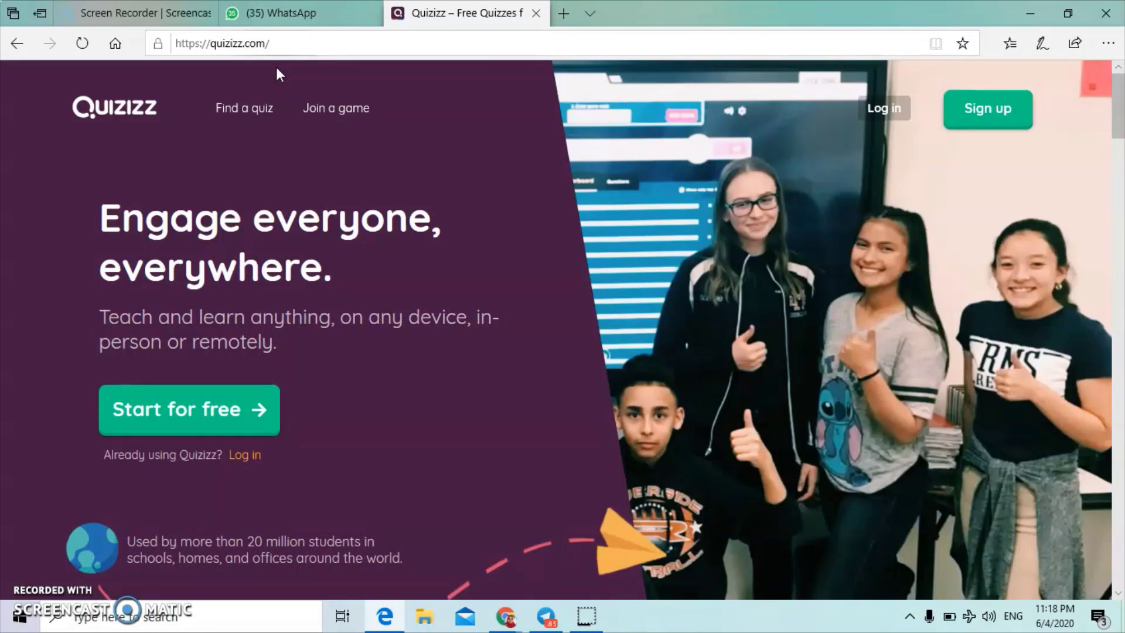
Log in to Quizizz with Google, using the teacher's second listed account.
{"action": "left_click", "coordinate": [874, 113]}
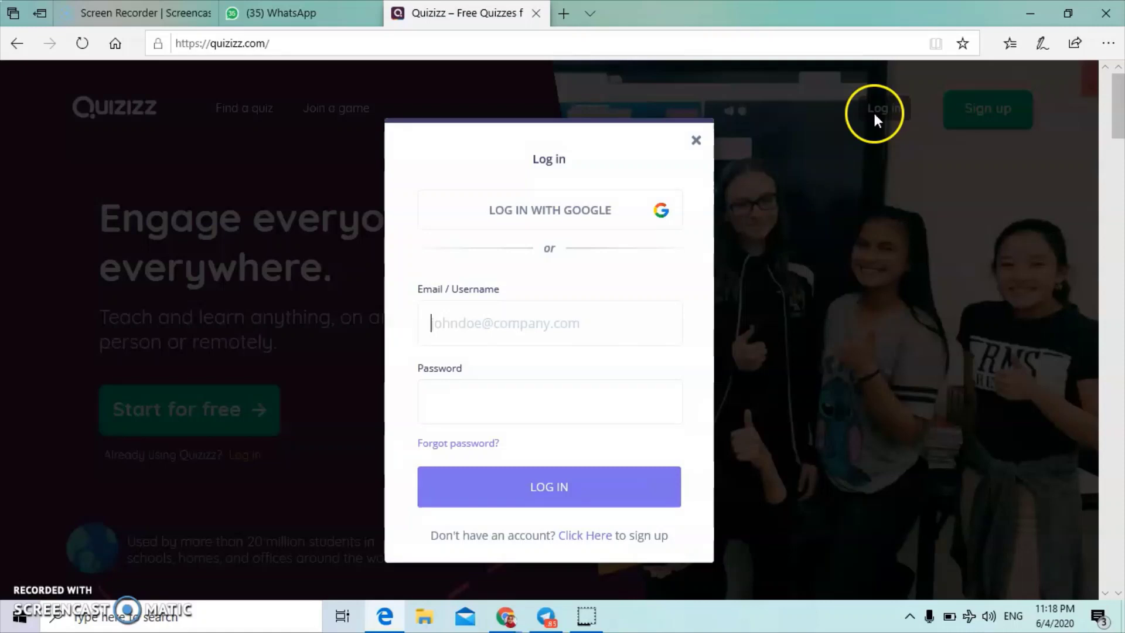
{"action": "left_click", "coordinate": [554, 223]}
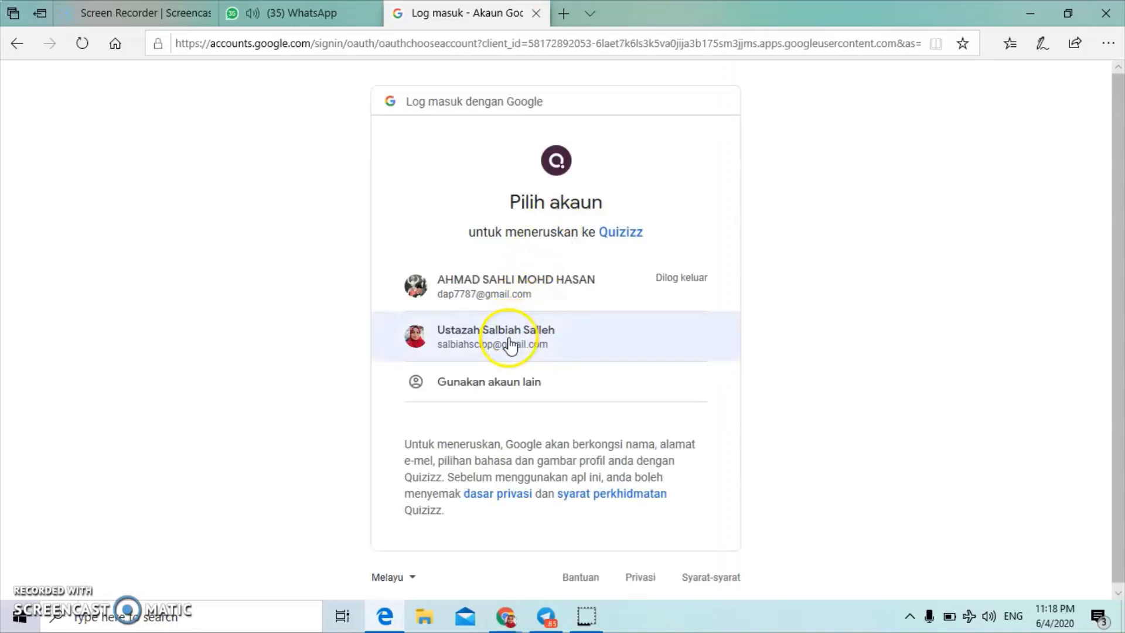
{"action": "left_click", "coordinate": [508, 341]}
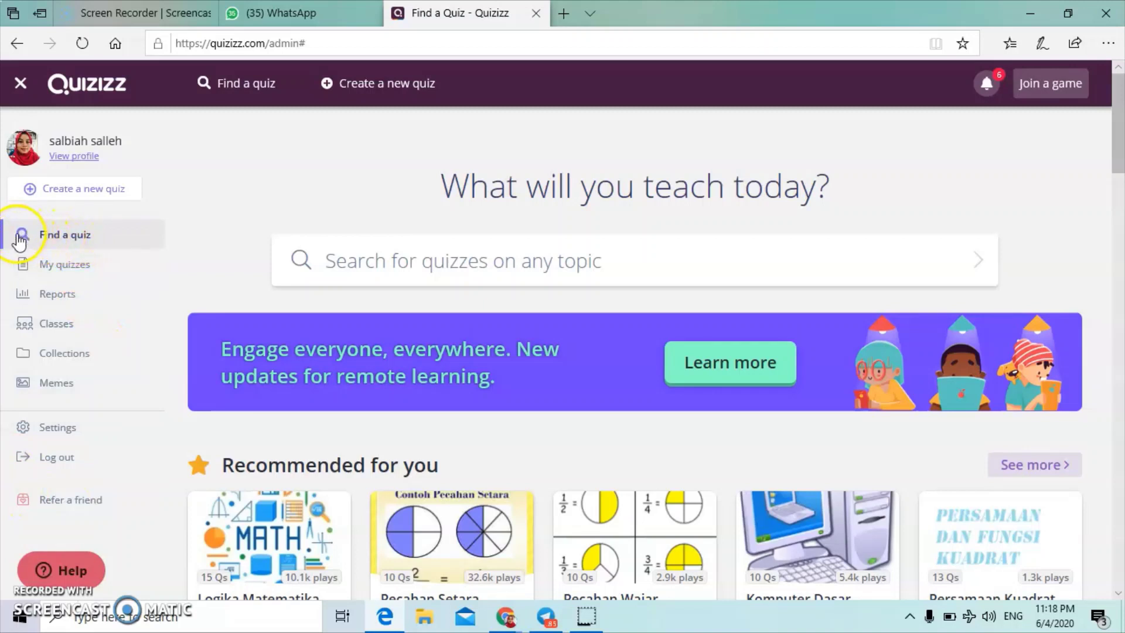
Look through the list of own quizzes, and view the reports of assigned quizzes.
{"action": "left_click", "coordinate": [59, 271]}
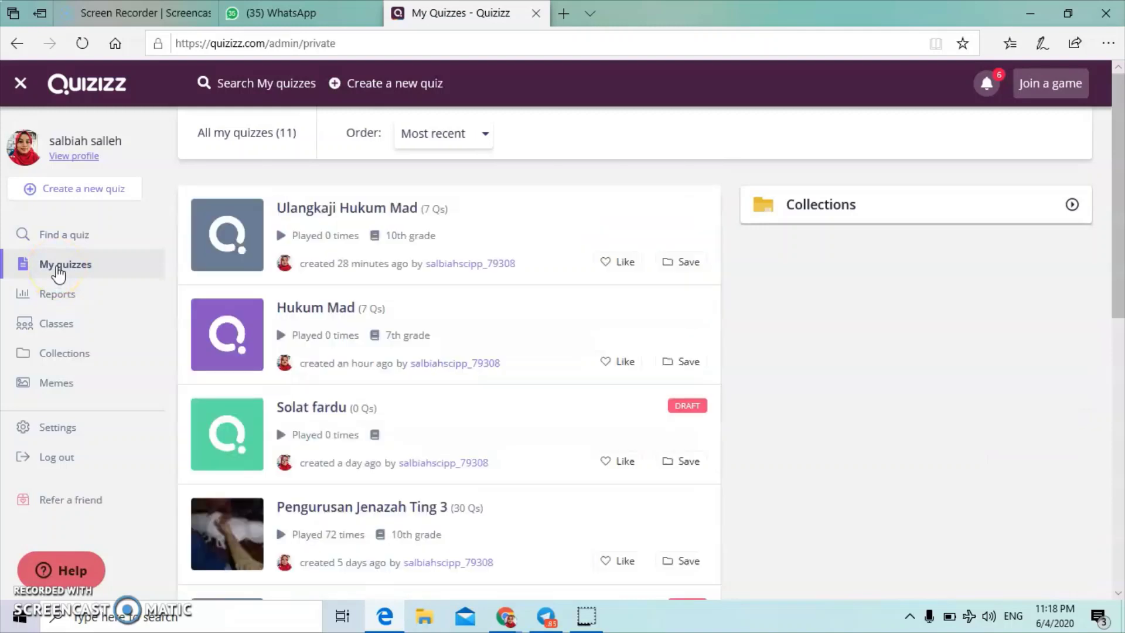
{"action": "scroll", "coordinate": [557, 264], "scroll_direction": "down", "scroll_amount": 5}
{"action": "scroll", "coordinate": [557, 267], "scroll_direction": "down", "scroll_amount": 7}
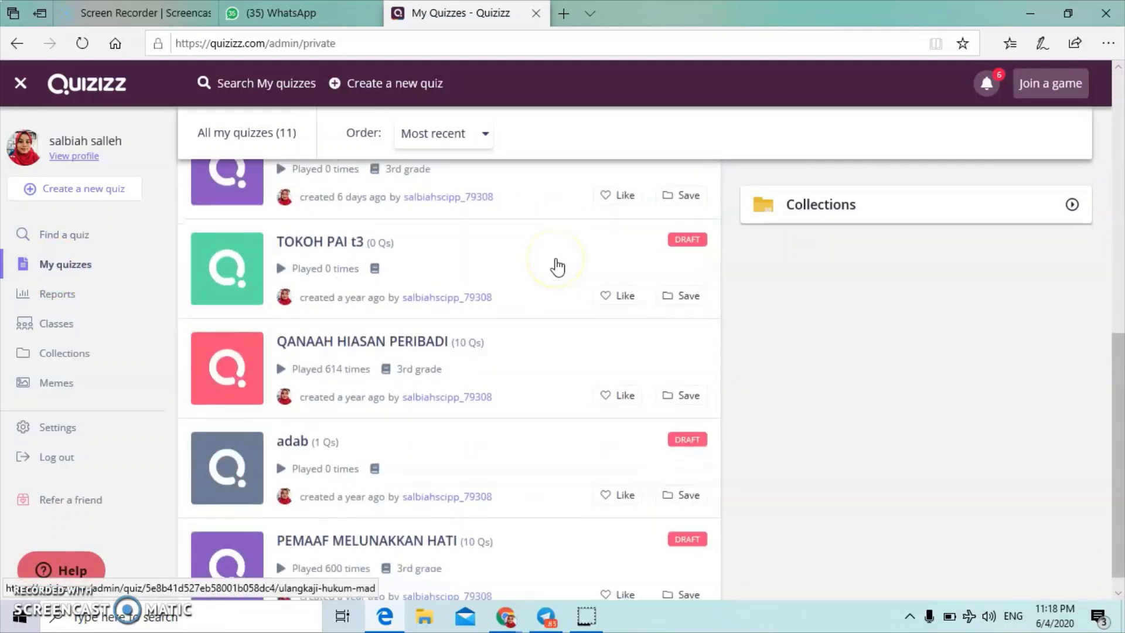
{"action": "scroll", "coordinate": [557, 267], "scroll_direction": "up", "scroll_amount": 8}
{"action": "scroll", "coordinate": [558, 267], "scroll_direction": "up", "scroll_amount": 4}
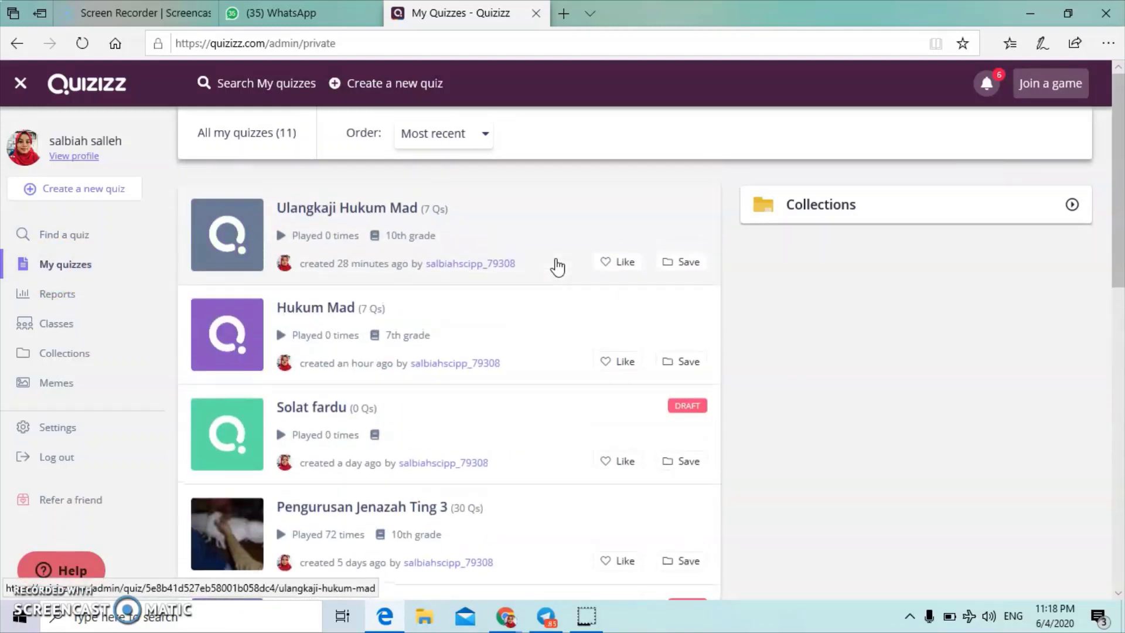
{"action": "left_click", "coordinate": [54, 291]}
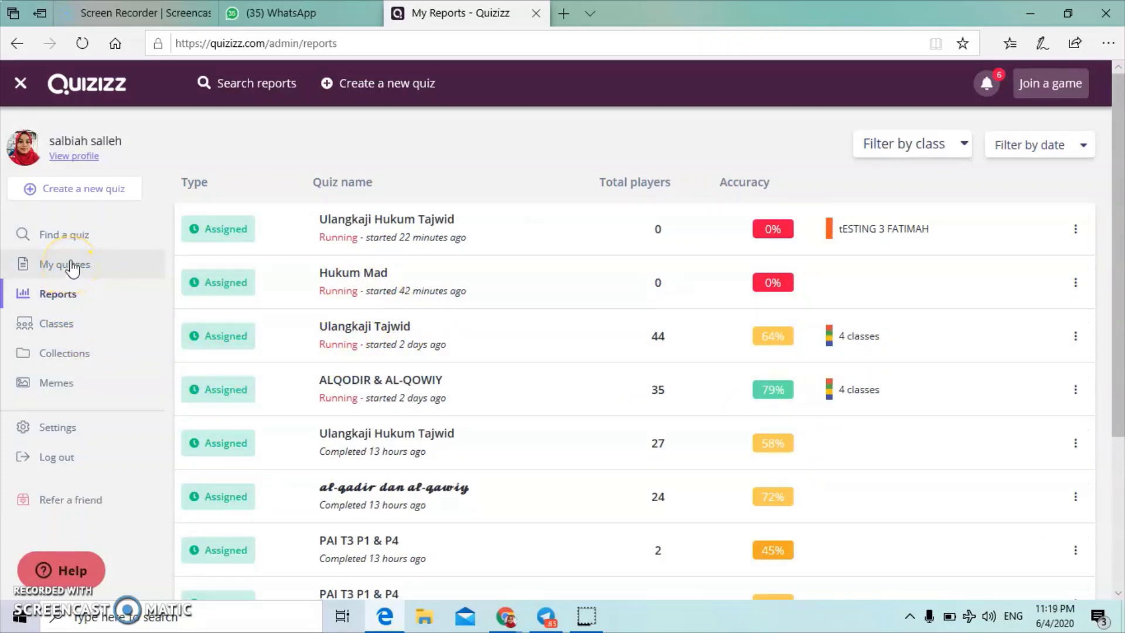
Create a new quiz named "Ulangkaji Hukum Mad" with Religious Studies as its subject.
{"action": "left_click", "coordinate": [72, 191]}
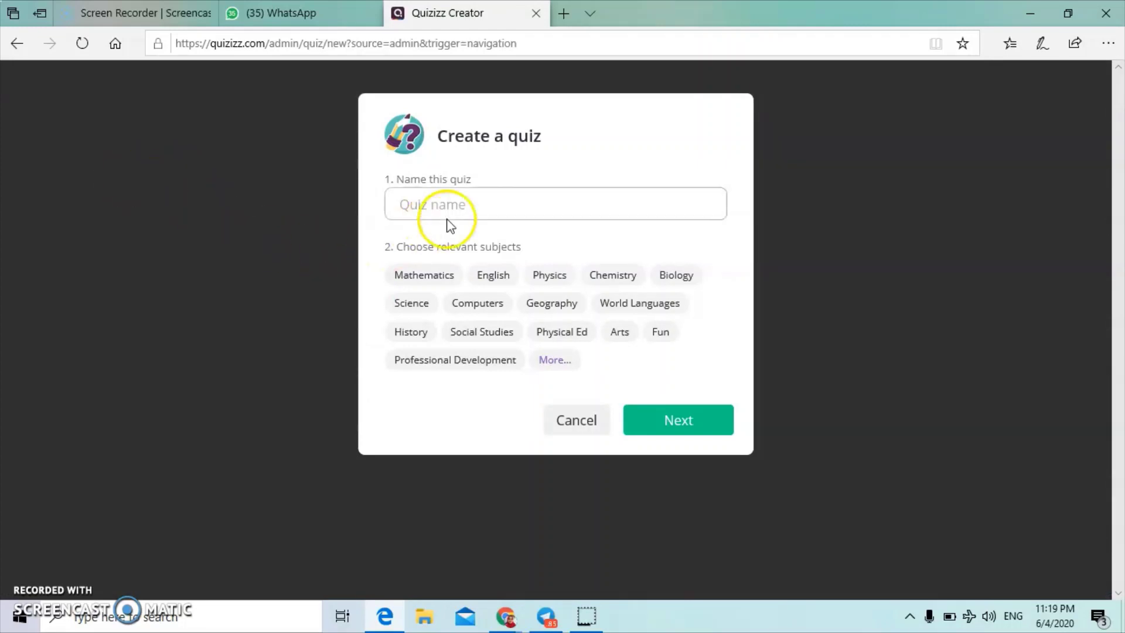
{"action": "left_click", "coordinate": [460, 205]}
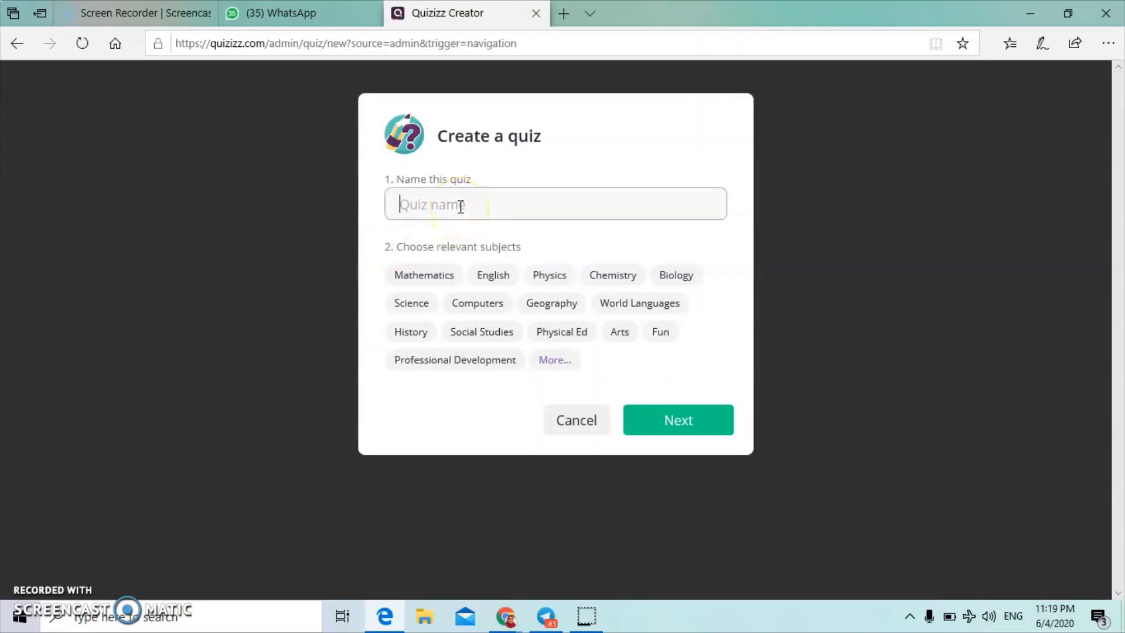
{"action": "type", "text": "Ulangkaji Hukum Mad"}
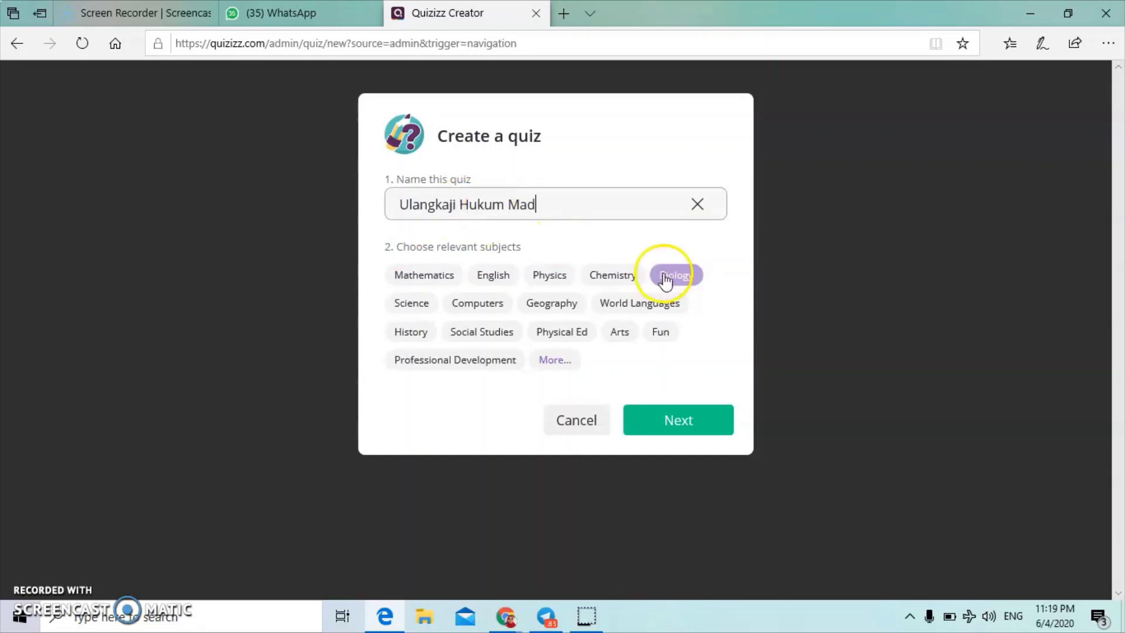
{"action": "left_click", "coordinate": [549, 363]}
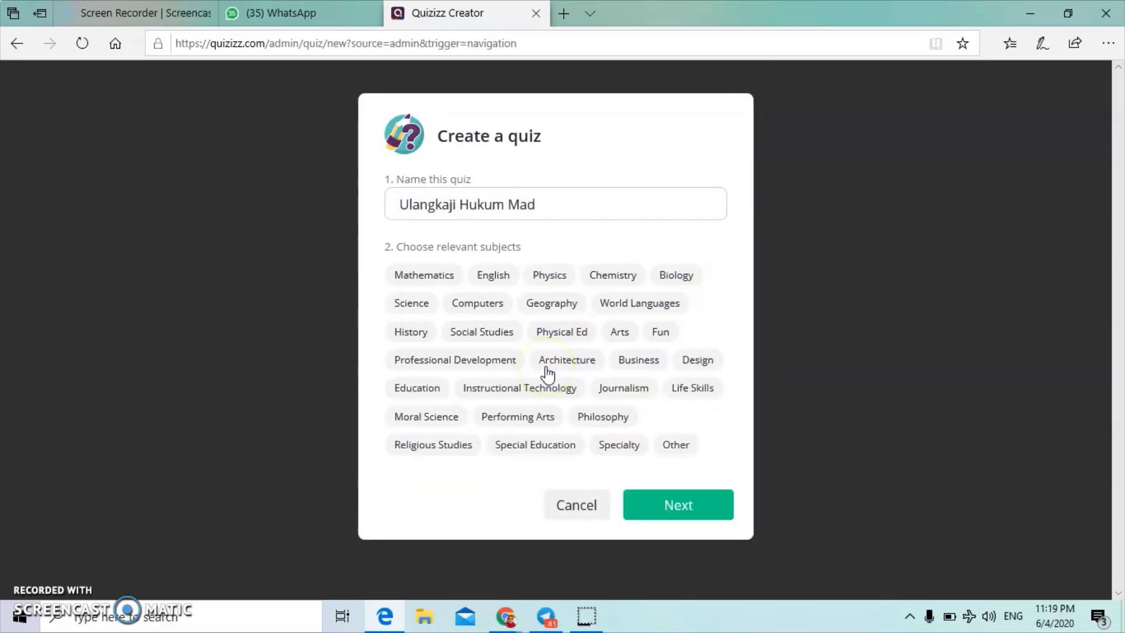
{"action": "left_click", "coordinate": [441, 451]}
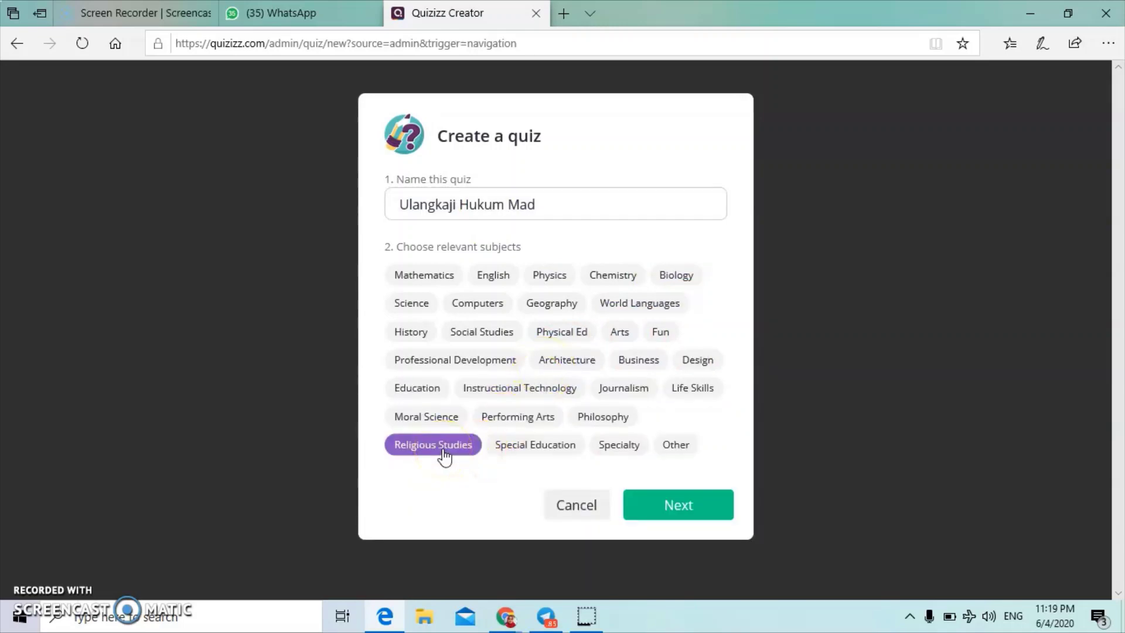
{"action": "left_click", "coordinate": [663, 515]}
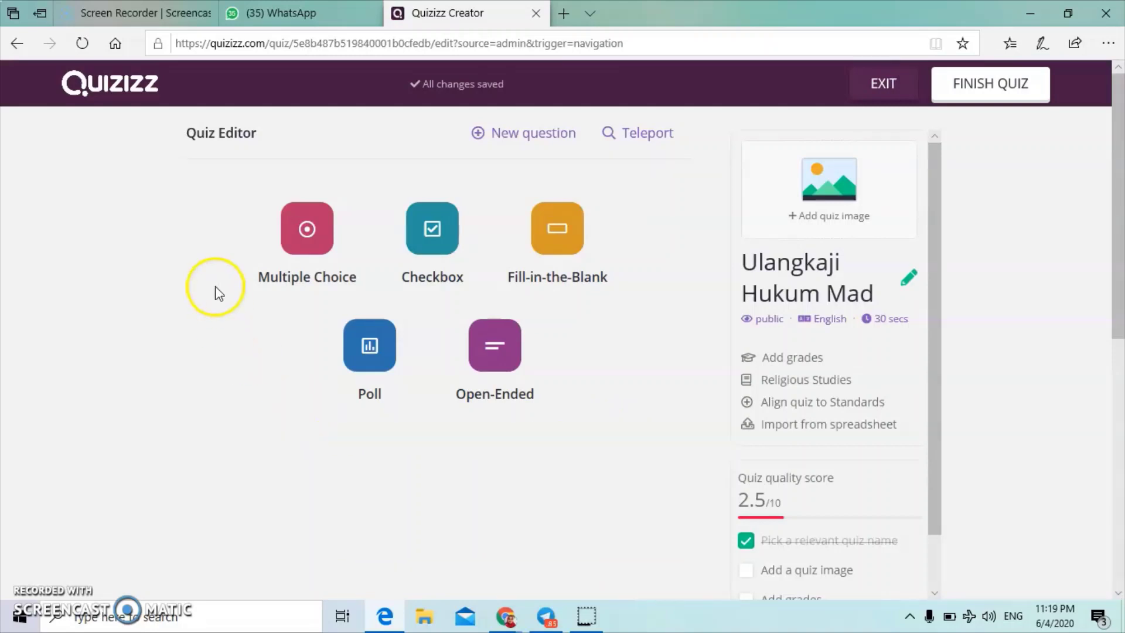
{"action": "left_click", "coordinate": [305, 269]}
{"action": "left_click", "coordinate": [430, 285]}
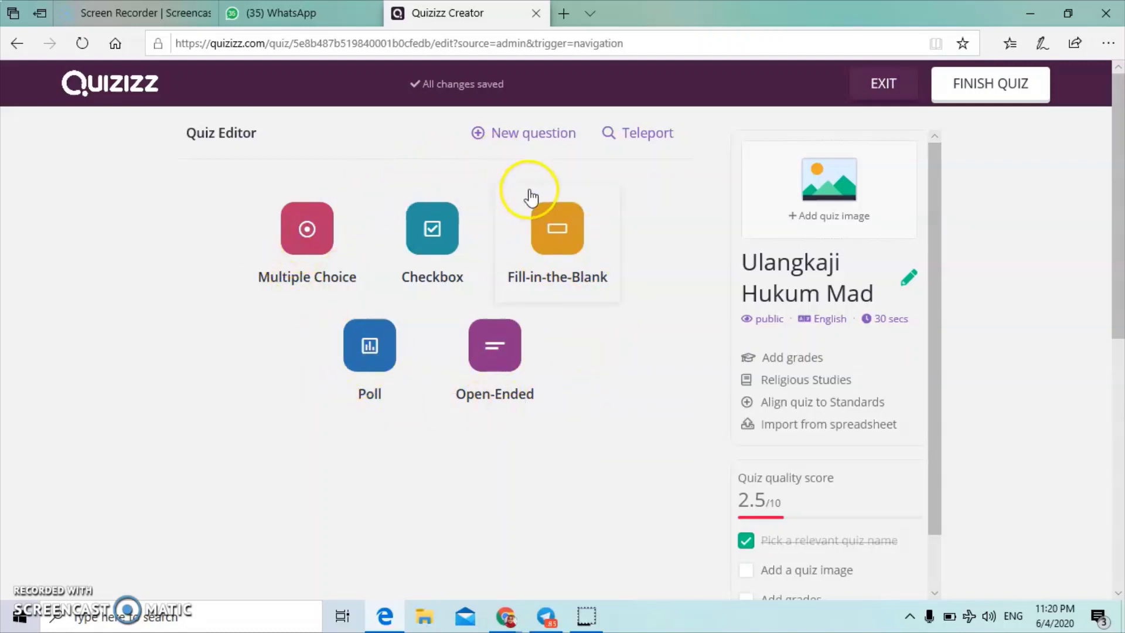
Open Teleport and add question 1 of the public quiz "Ulangkaji Hukum Tajwid" to the new quiz.
{"action": "left_click", "coordinate": [646, 136]}
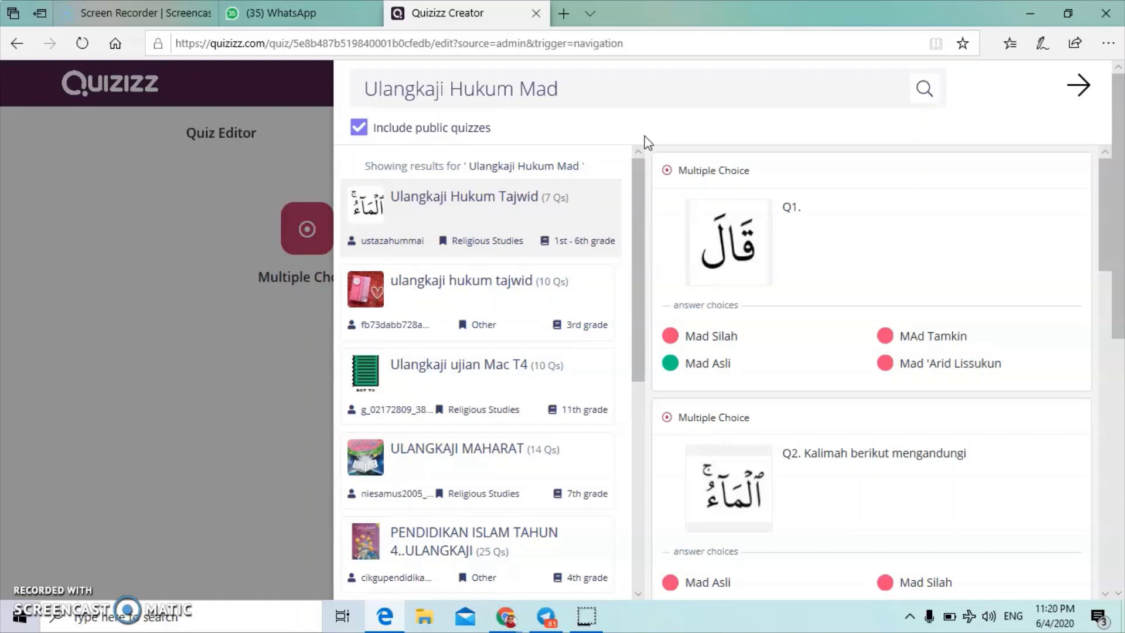
{"action": "left_click_drag", "start_coordinate": [634, 198], "coordinate": [613, 206]}
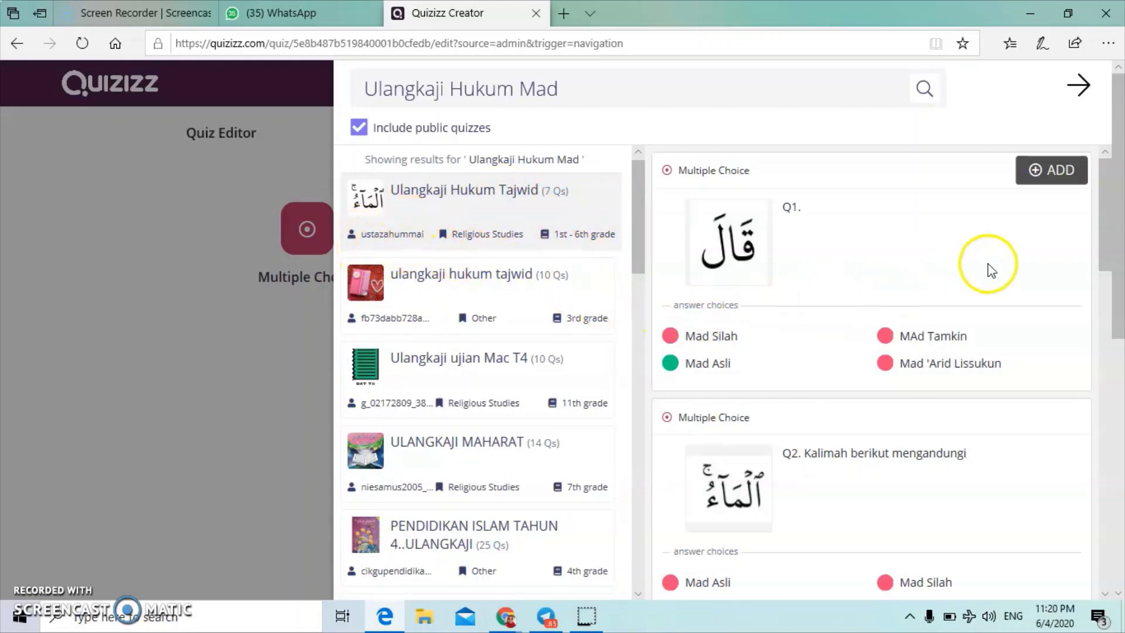
{"action": "left_click_drag", "start_coordinate": [1110, 244], "coordinate": [1111, 235]}
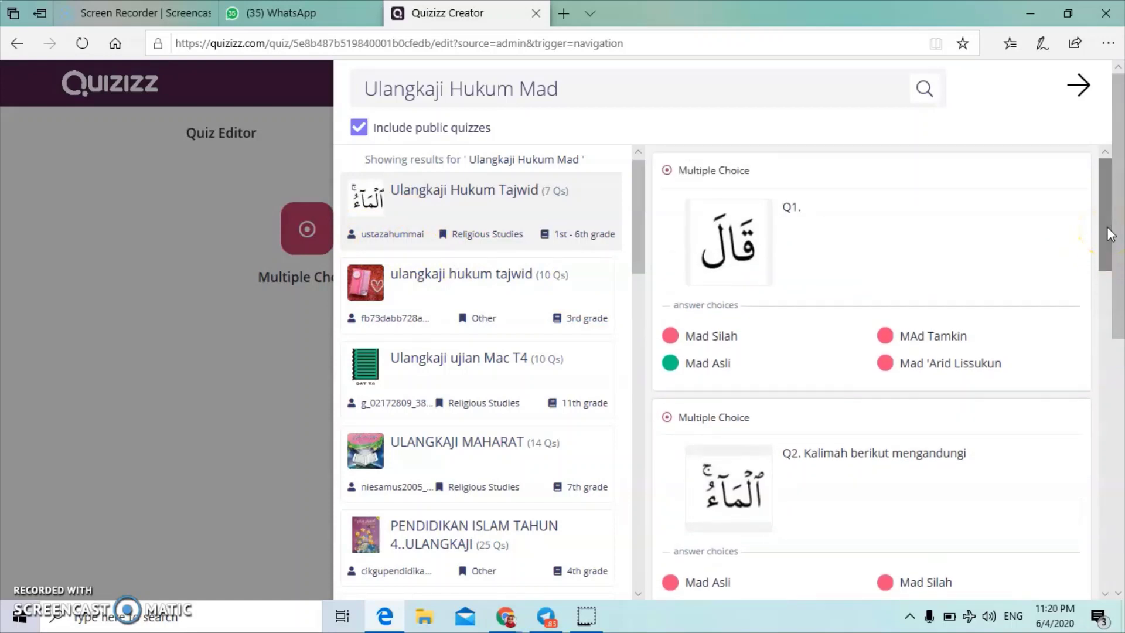
{"action": "mouse_move", "coordinate": [1085, 246]}
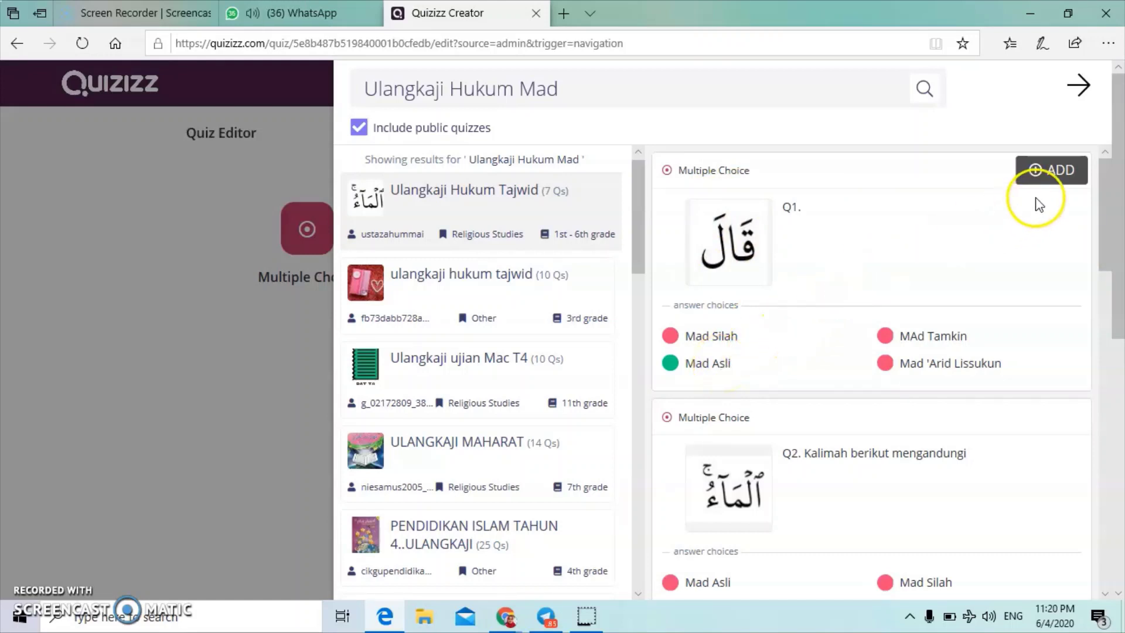
{"action": "left_click", "coordinate": [1052, 185]}
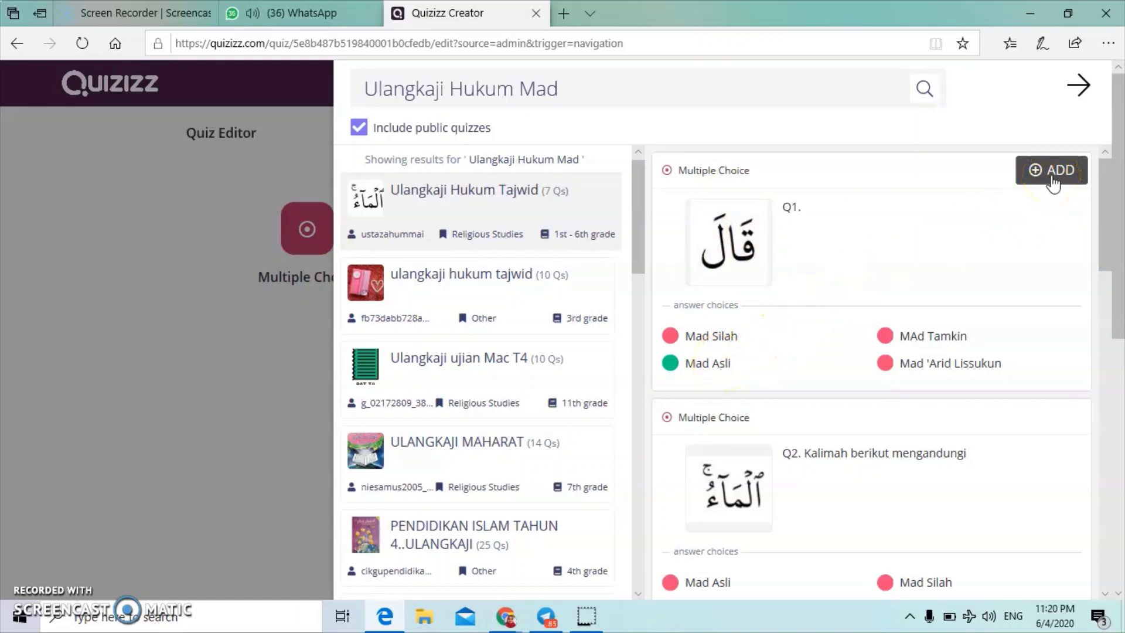
{"action": "left_click", "coordinate": [1053, 183]}
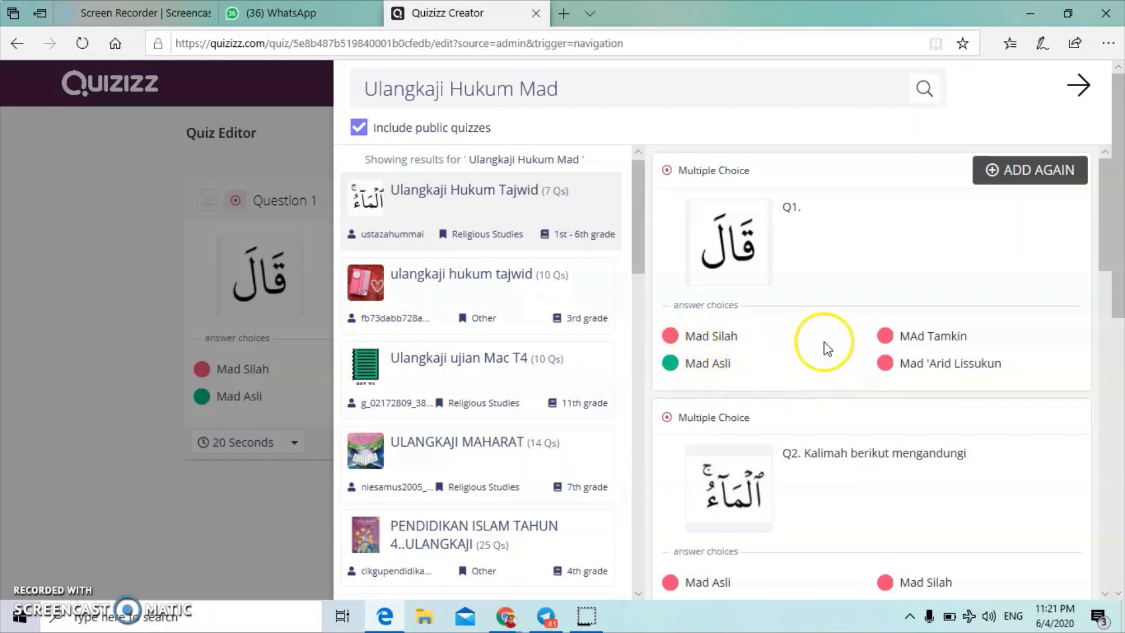
Add question 2, "Kalimah berikut mengandungi", from the "Ulangkaji Hukum Tajwid" quiz.
{"action": "scroll", "coordinate": [844, 367], "scroll_direction": "down", "scroll_amount": 1}
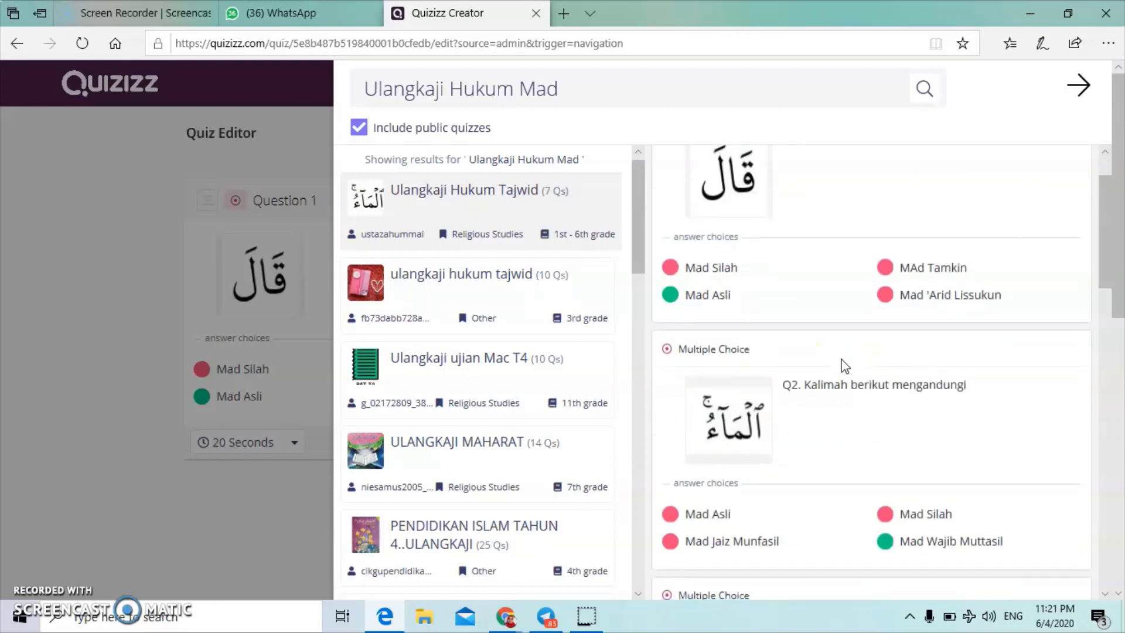
{"action": "mouse_move", "coordinate": [907, 368]}
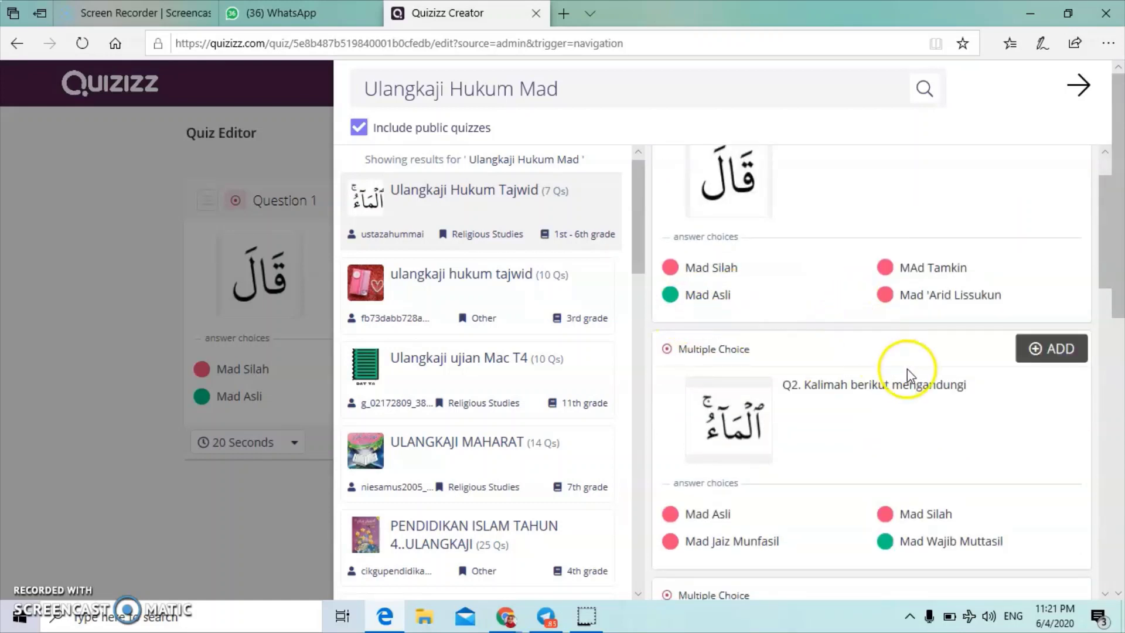
{"action": "scroll", "coordinate": [907, 368], "scroll_direction": "down", "scroll_amount": 1}
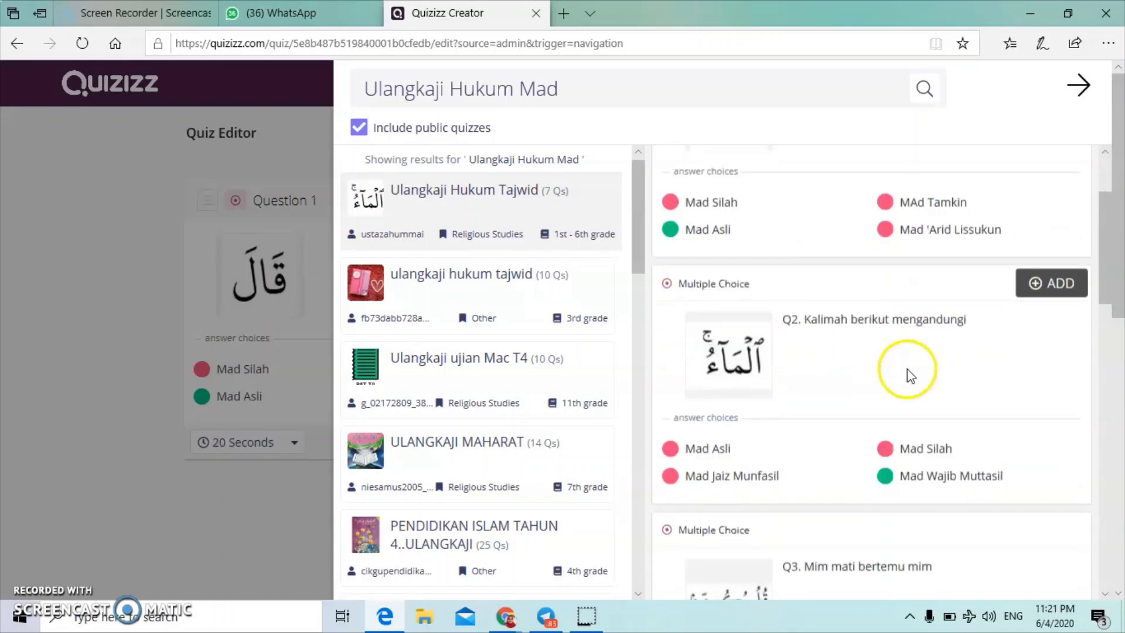
{"action": "left_click", "coordinate": [1055, 281]}
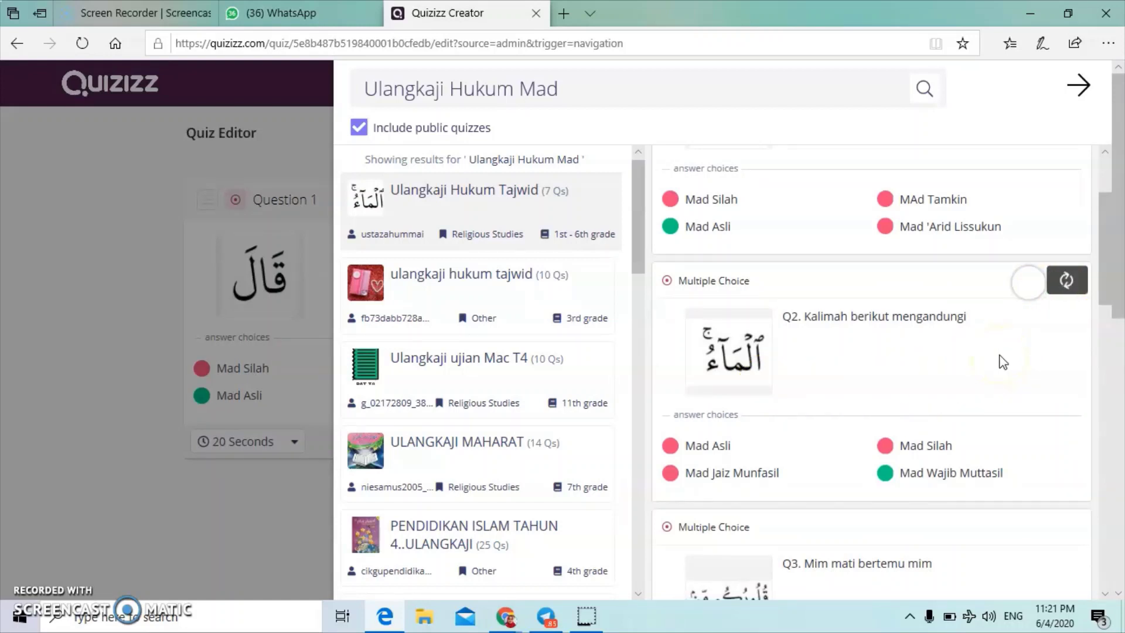
Skip questions 3 and 4 and add question 5, whose correct answer is Mad Jaiz Munfasil, to the new quiz.
{"action": "scroll", "coordinate": [1002, 360], "scroll_direction": "down", "scroll_amount": 3}
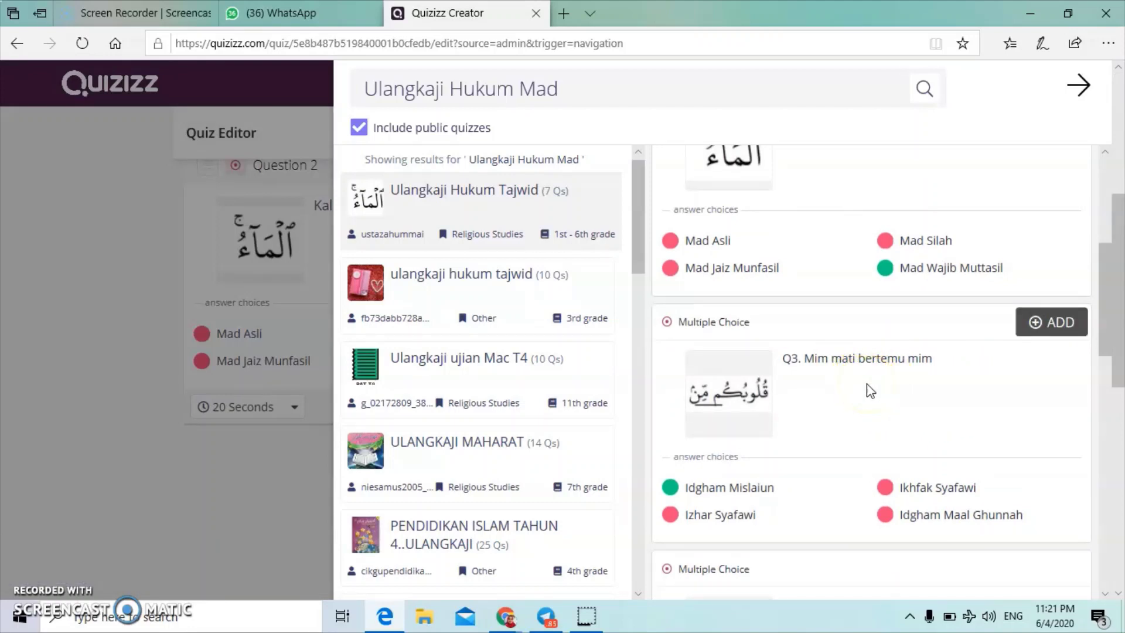
{"action": "scroll", "coordinate": [871, 391], "scroll_direction": "down", "scroll_amount": 2}
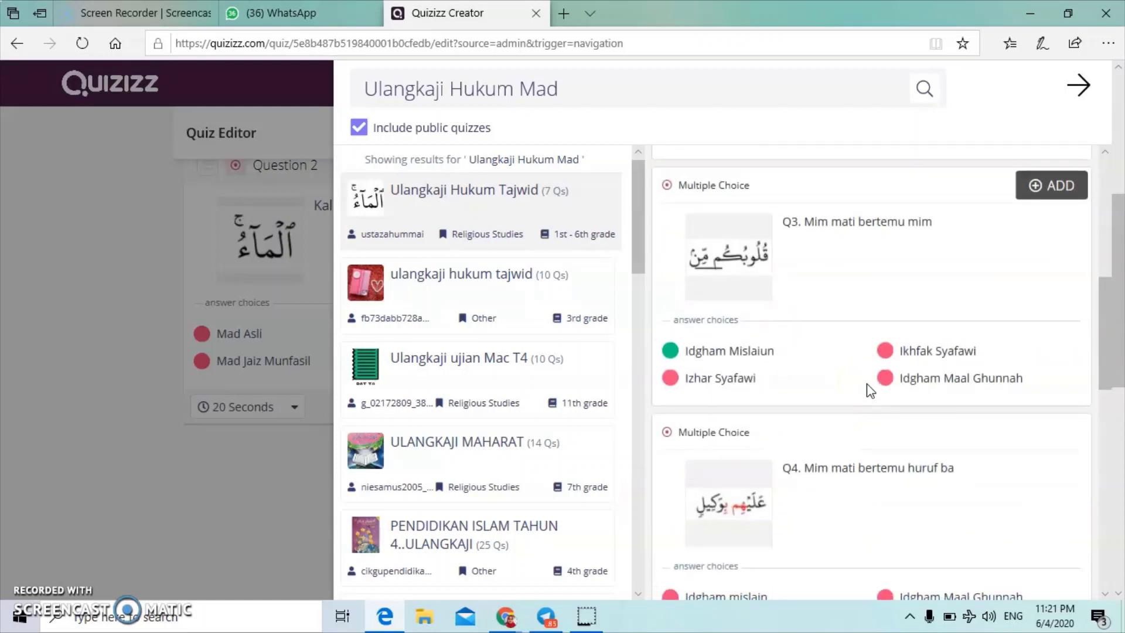
{"action": "scroll", "coordinate": [870, 391], "scroll_direction": "down", "scroll_amount": 2}
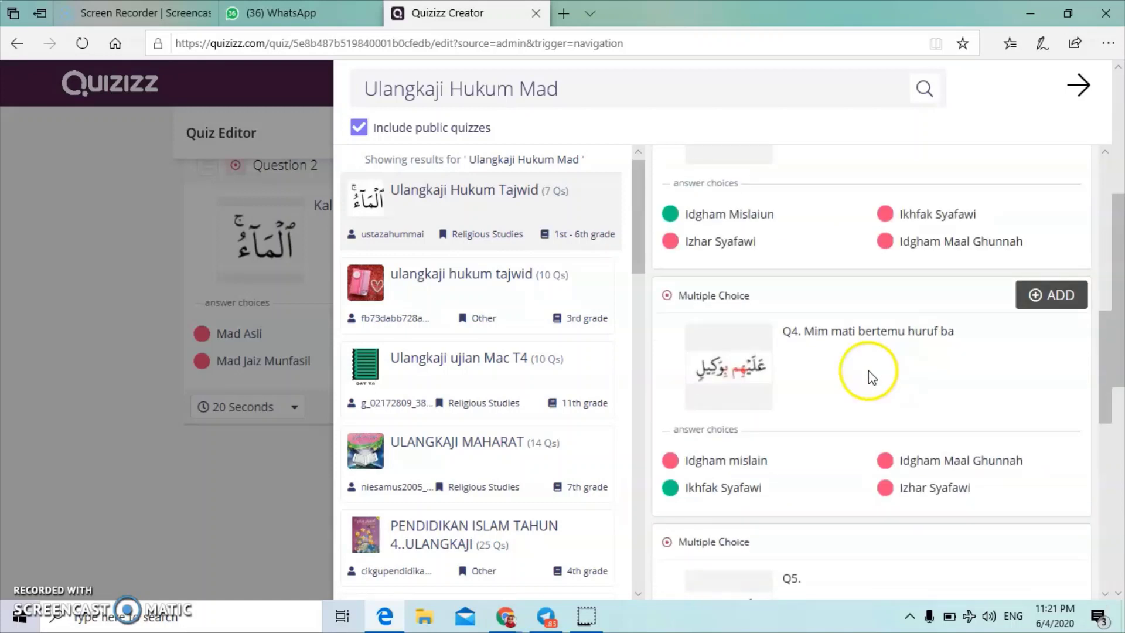
{"action": "scroll", "coordinate": [870, 376], "scroll_direction": "down", "scroll_amount": 3}
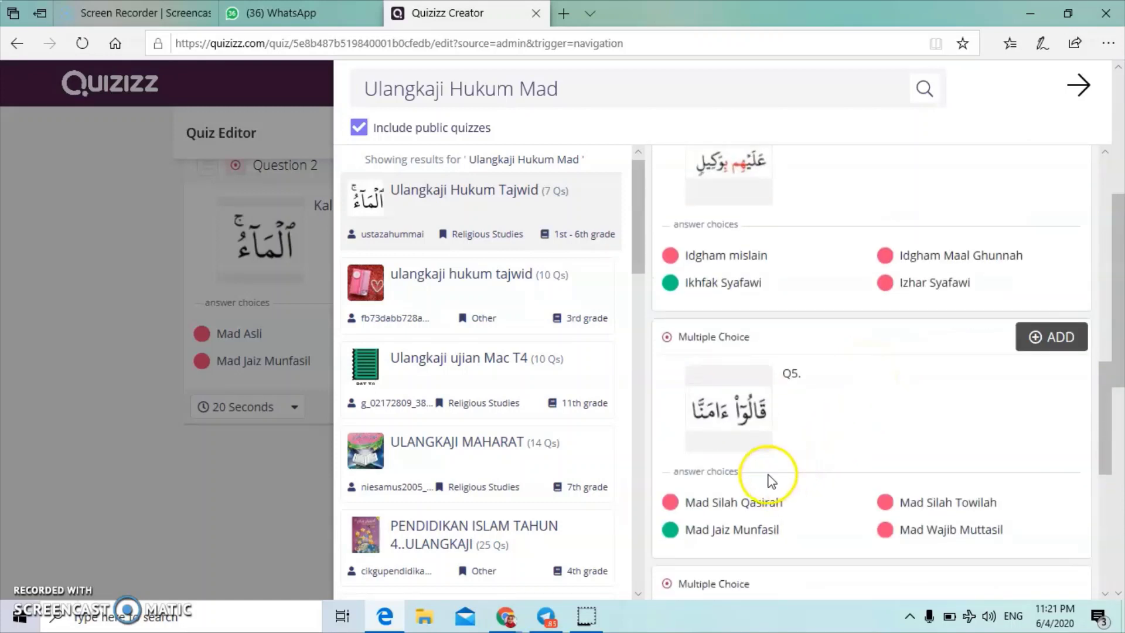
{"action": "left_click", "coordinate": [1059, 338]}
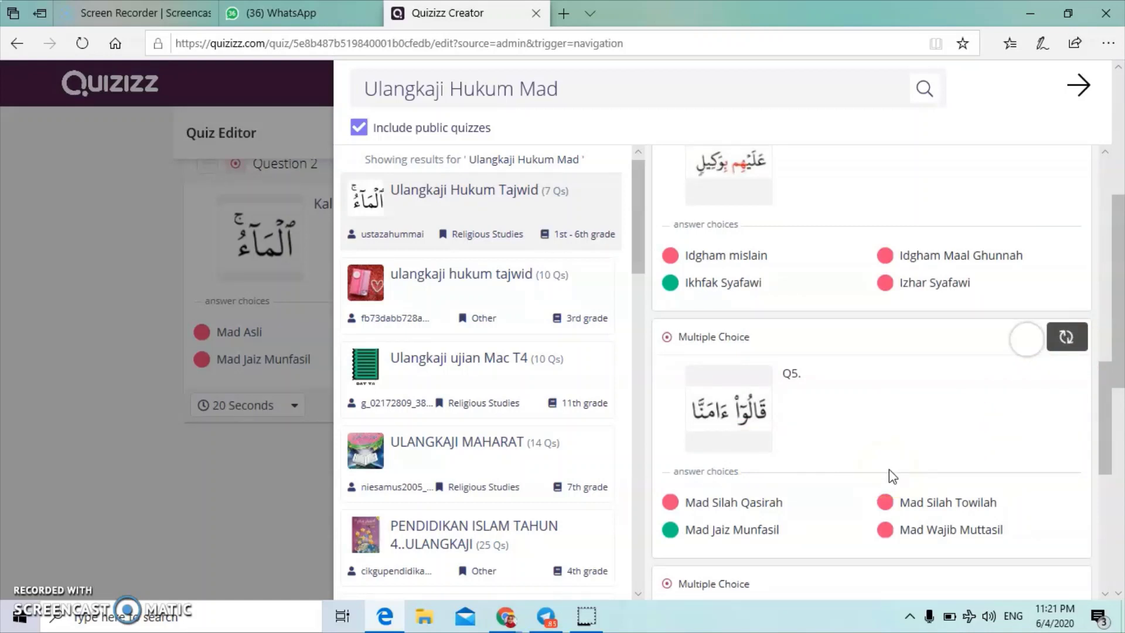
{"action": "left_click", "coordinate": [198, 373]}
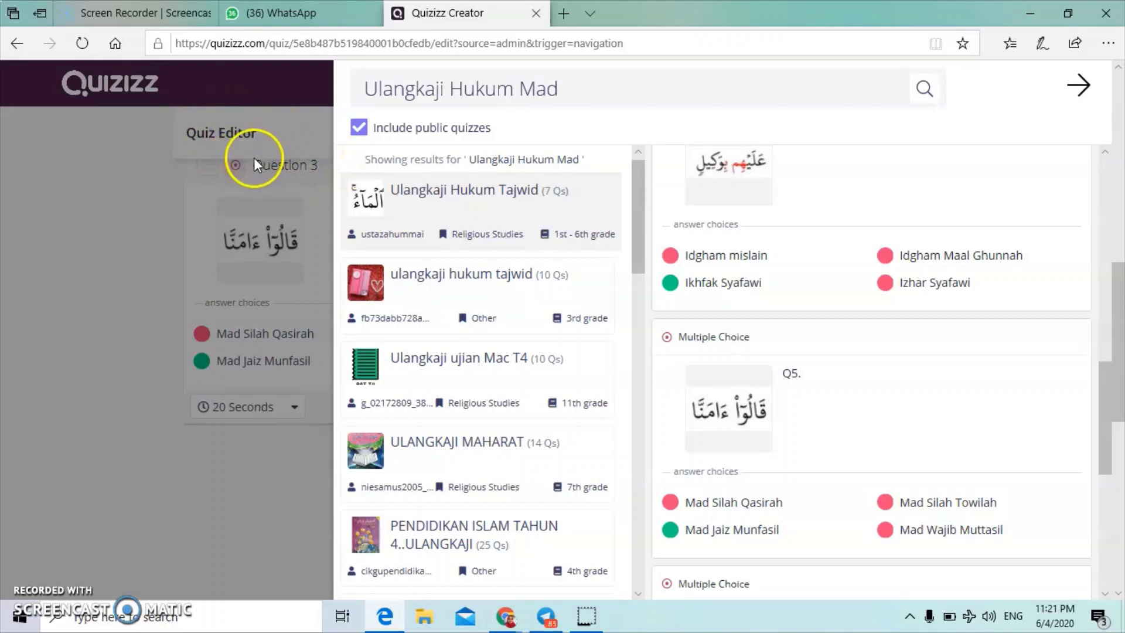
Add question 6, "Kadar bacaan", from the "Ulangkaji Hukum Tajwid" quiz to the new quiz.
{"action": "scroll", "coordinate": [838, 395], "scroll_direction": "down", "scroll_amount": 2}
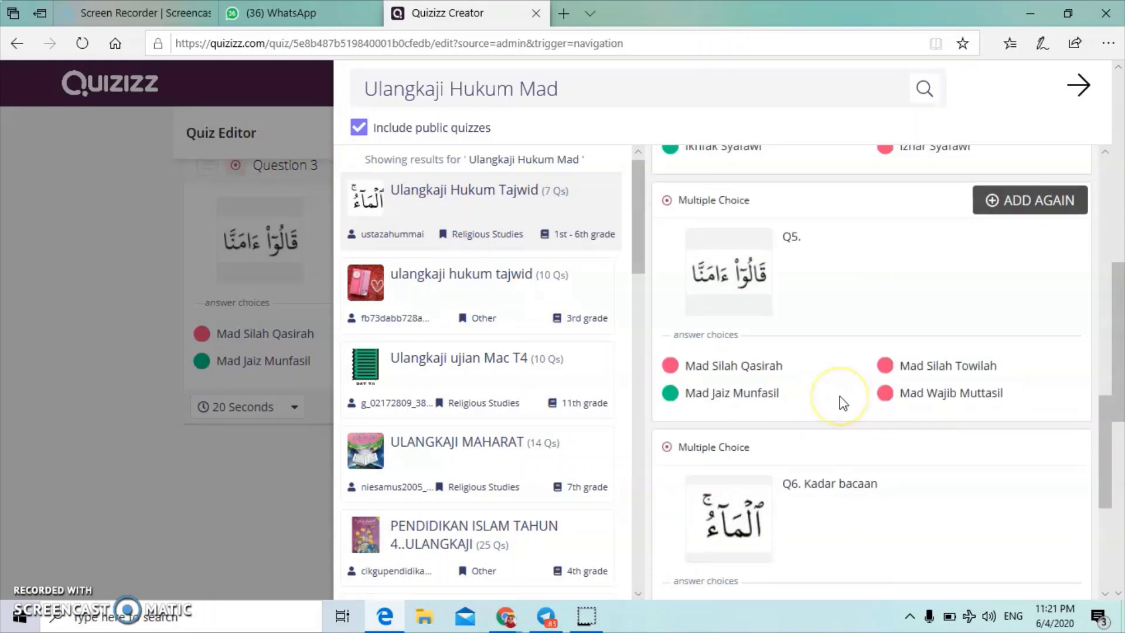
{"action": "scroll", "coordinate": [843, 403], "scroll_direction": "down", "scroll_amount": 2}
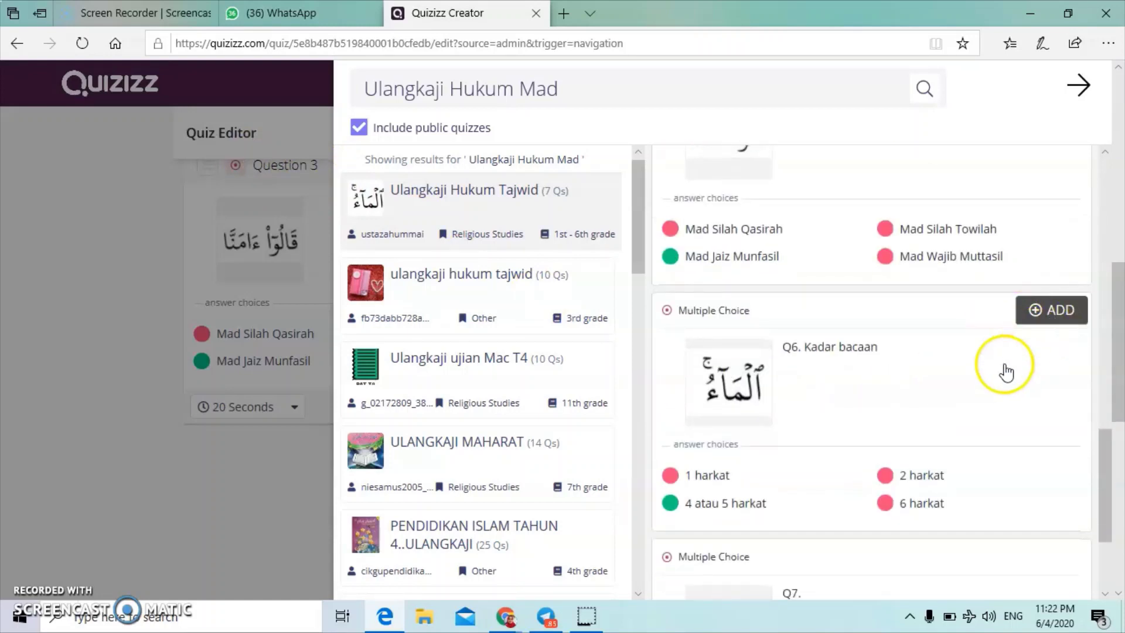
{"action": "left_click", "coordinate": [1006, 371]}
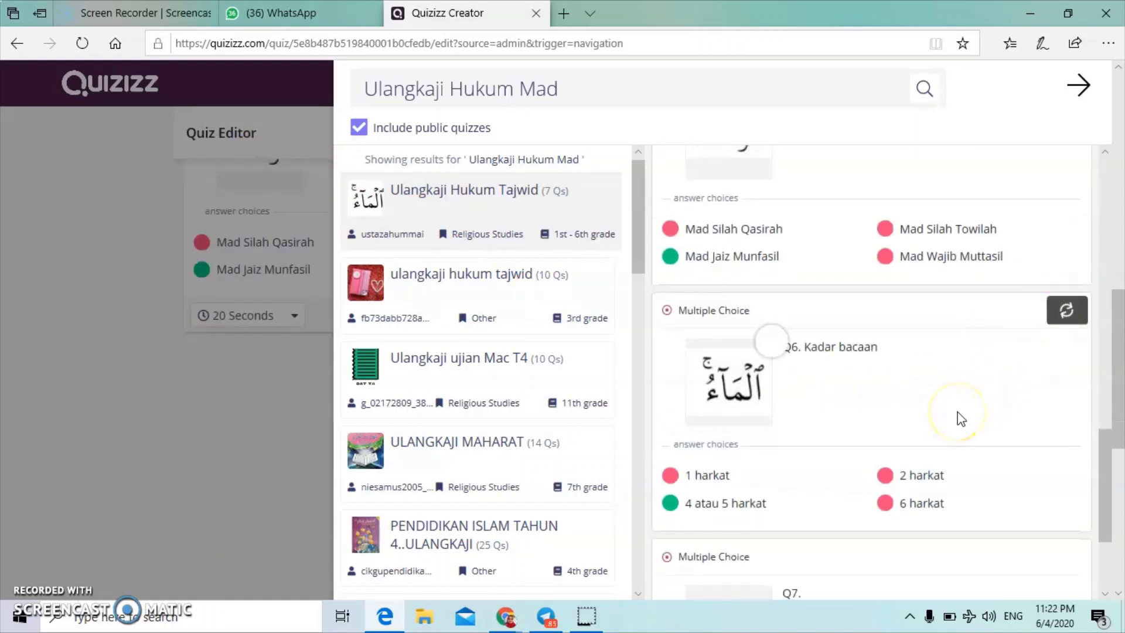
{"action": "scroll", "coordinate": [961, 418], "scroll_direction": "down", "scroll_amount": 3}
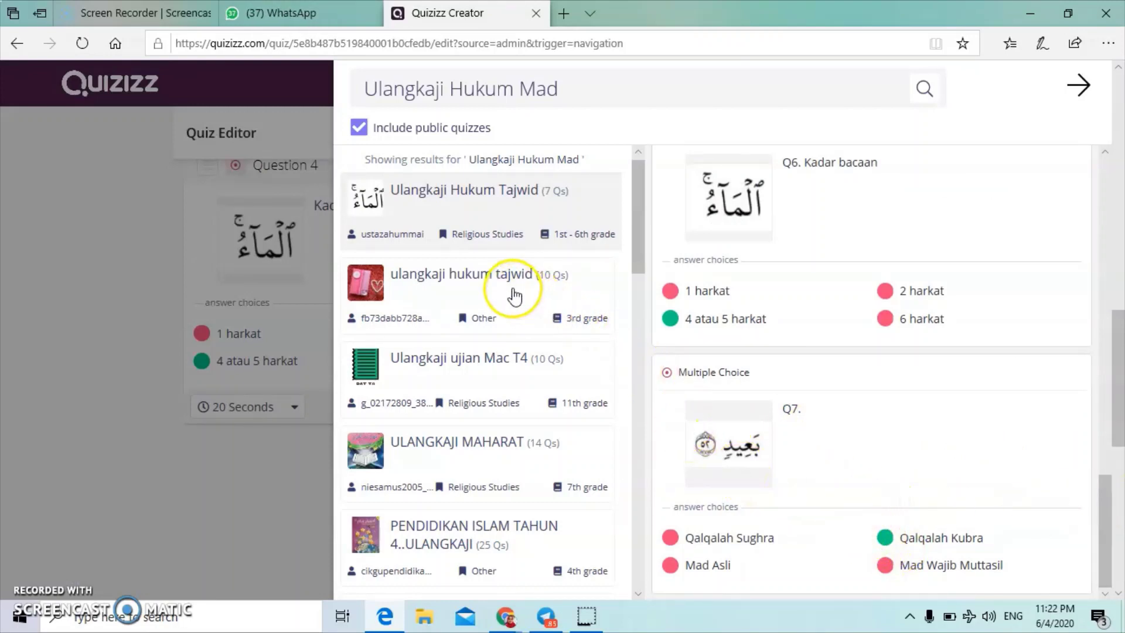
Open the 10-question public quiz "ulangkaji hukum tajwid" and add its questions 1 and 2 about mad asli.
{"action": "left_click", "coordinate": [515, 296]}
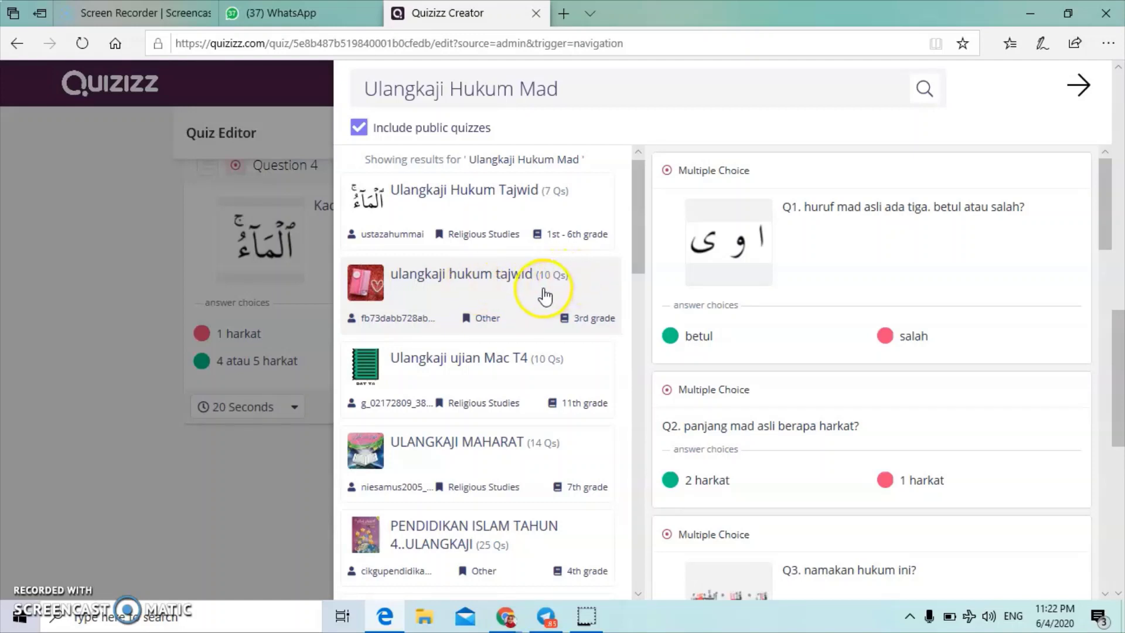
{"action": "mouse_move", "coordinate": [693, 279]}
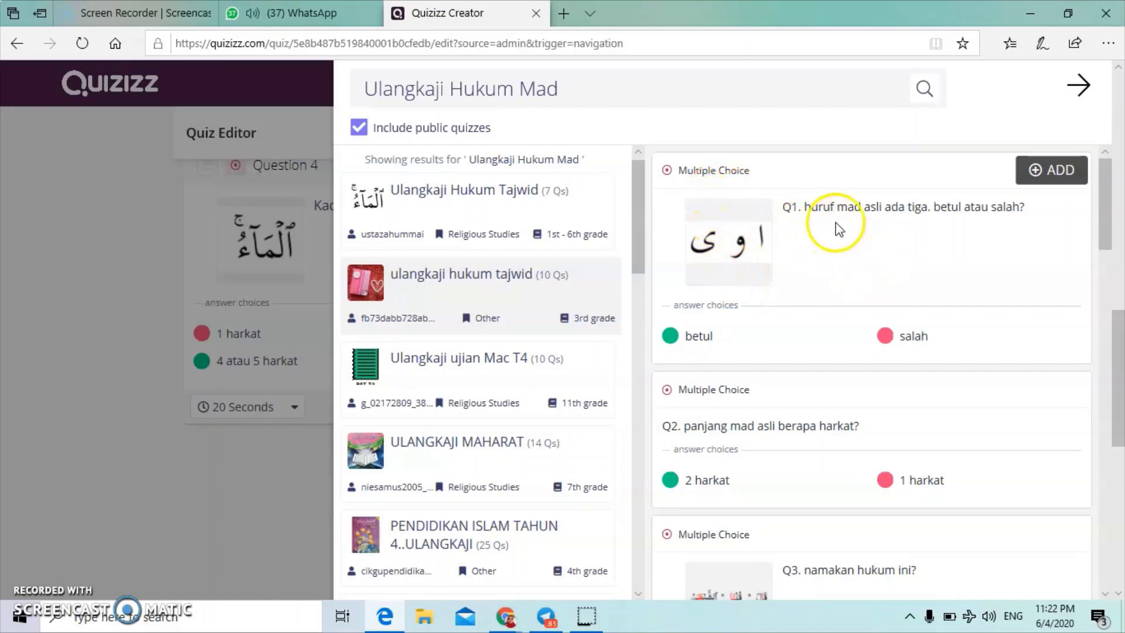
{"action": "left_click", "coordinate": [1059, 176]}
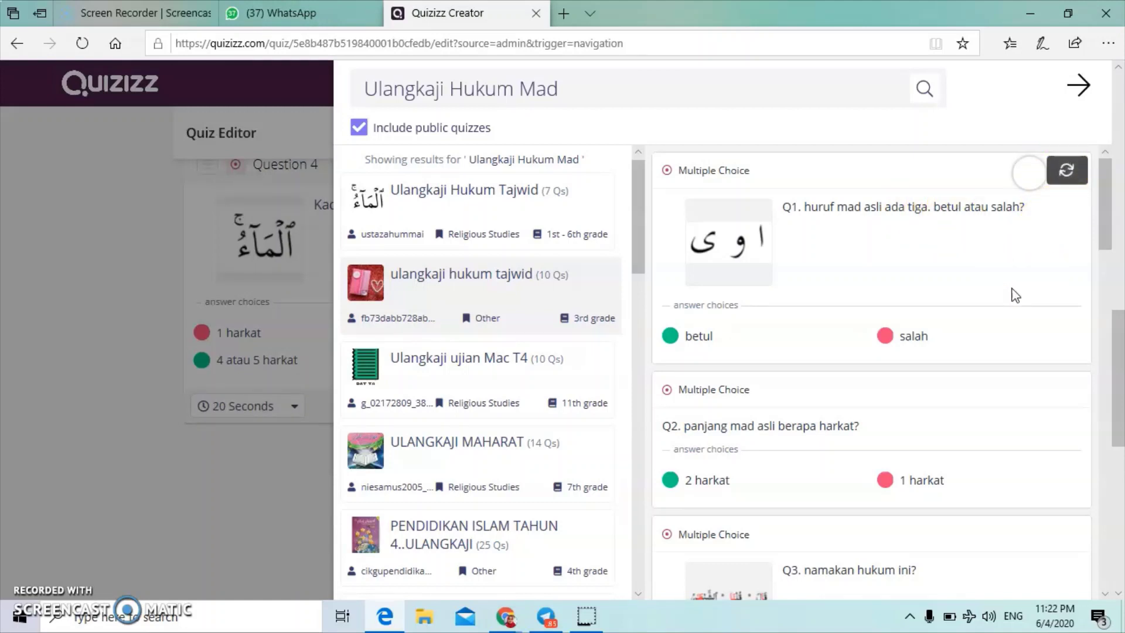
{"action": "left_click", "coordinate": [1044, 390]}
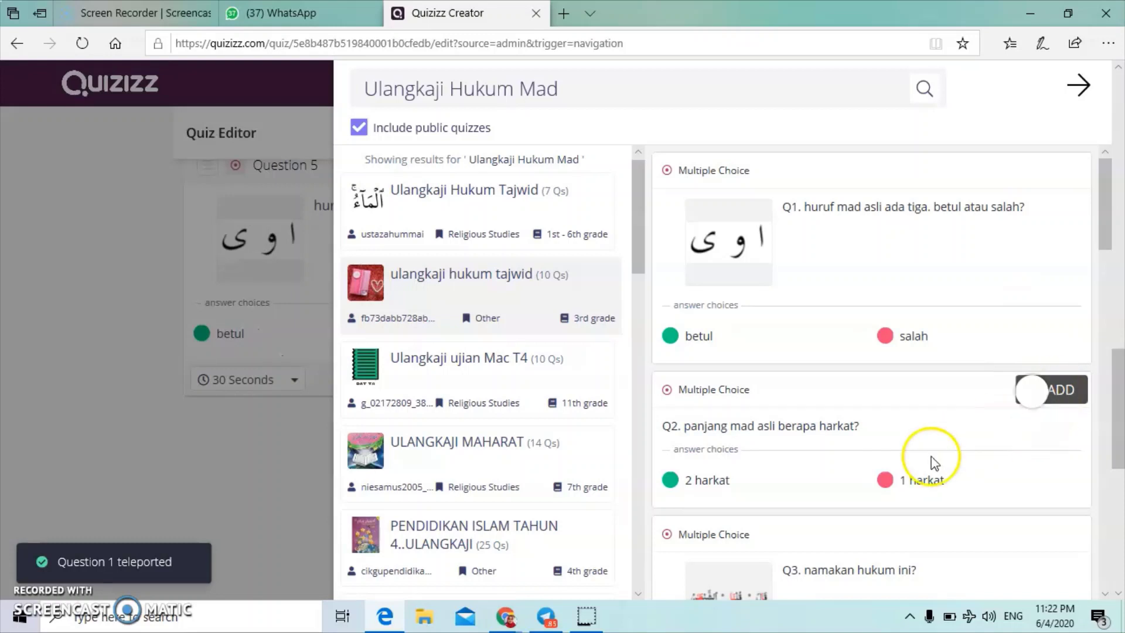
Add question 3, "namakan hukum ini?", from the 10-question "ulangkaji hukum tajwid" quiz.
{"action": "scroll", "coordinate": [935, 463], "scroll_direction": "down", "scroll_amount": 2}
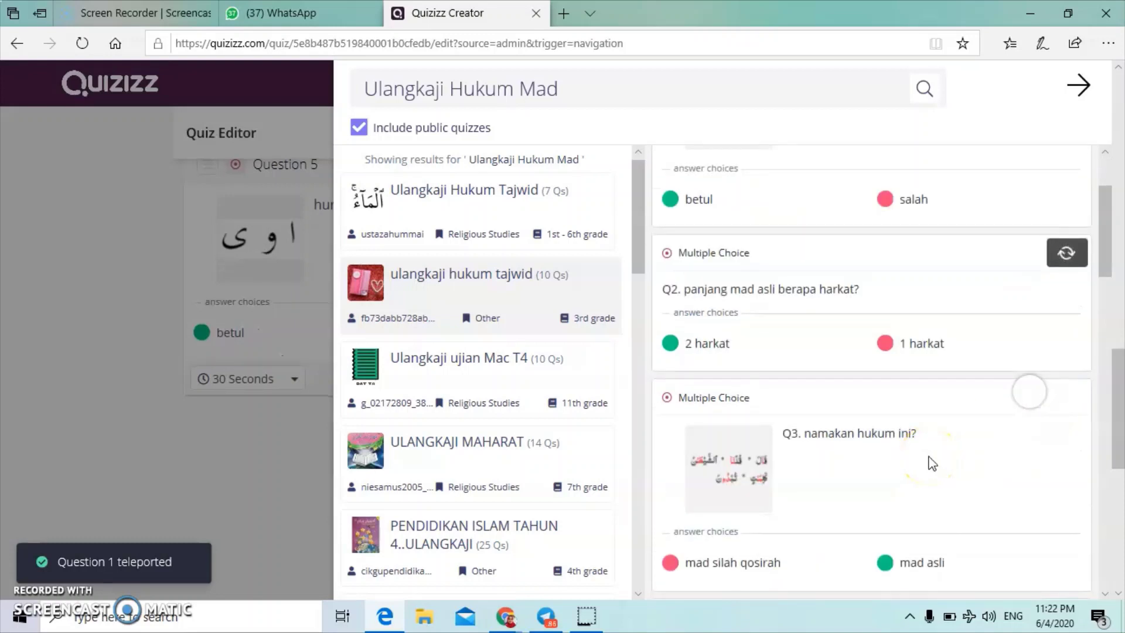
{"action": "scroll", "coordinate": [997, 422], "scroll_direction": "down", "scroll_amount": 2}
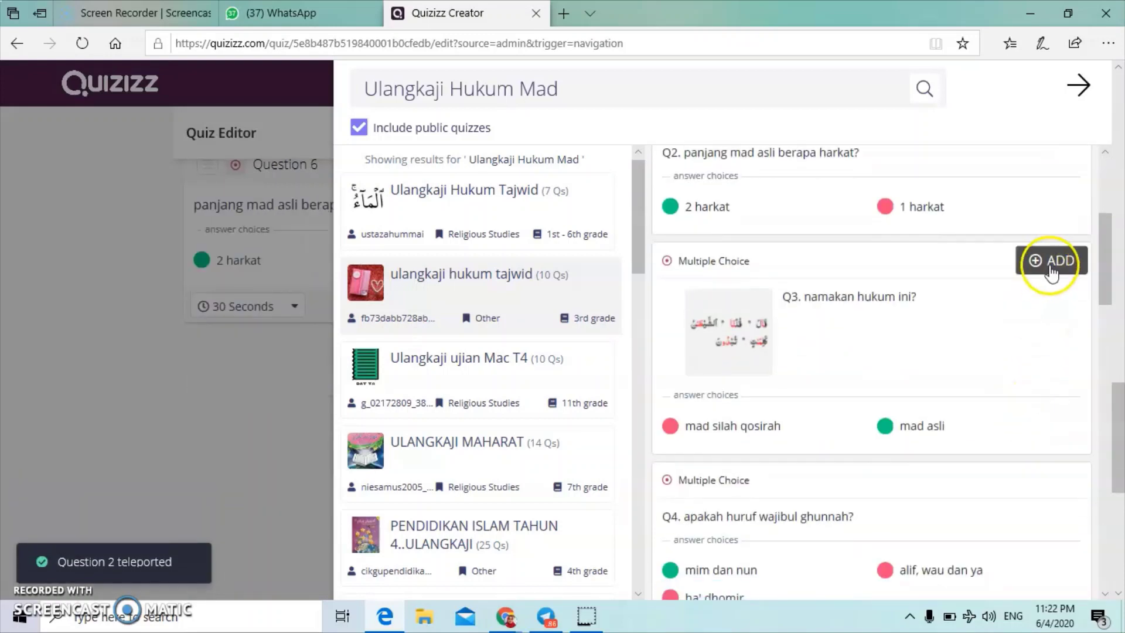
{"action": "left_click", "coordinate": [1052, 273]}
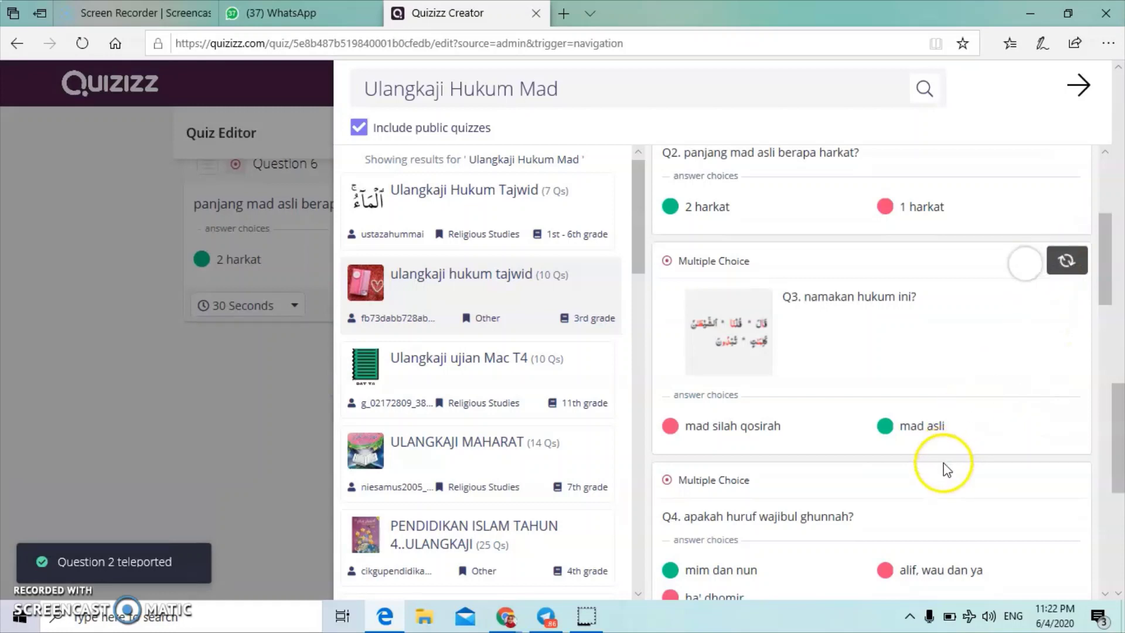
{"action": "mouse_move", "coordinate": [941, 469]}
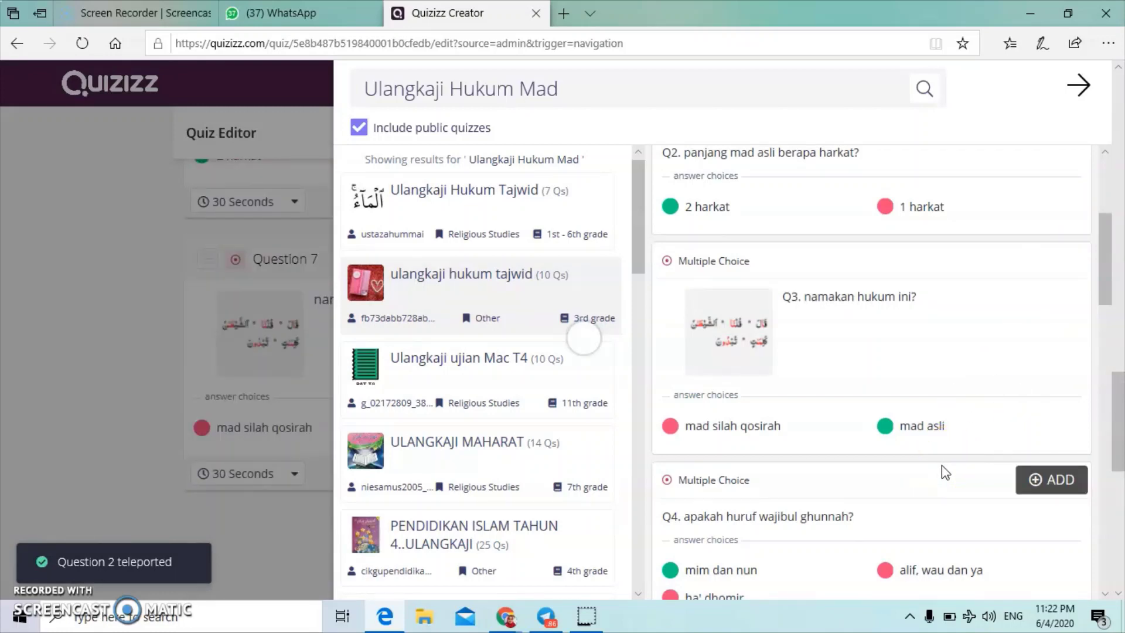
Skip questions 4 and 5 on wajibul ghunnah and add question 6, "hukum apakah yg dibulatkan?", to the new quiz.
{"action": "scroll", "coordinate": [932, 477], "scroll_direction": "down", "scroll_amount": 2}
{"action": "scroll", "coordinate": [827, 420], "scroll_direction": "down", "scroll_amount": 2}
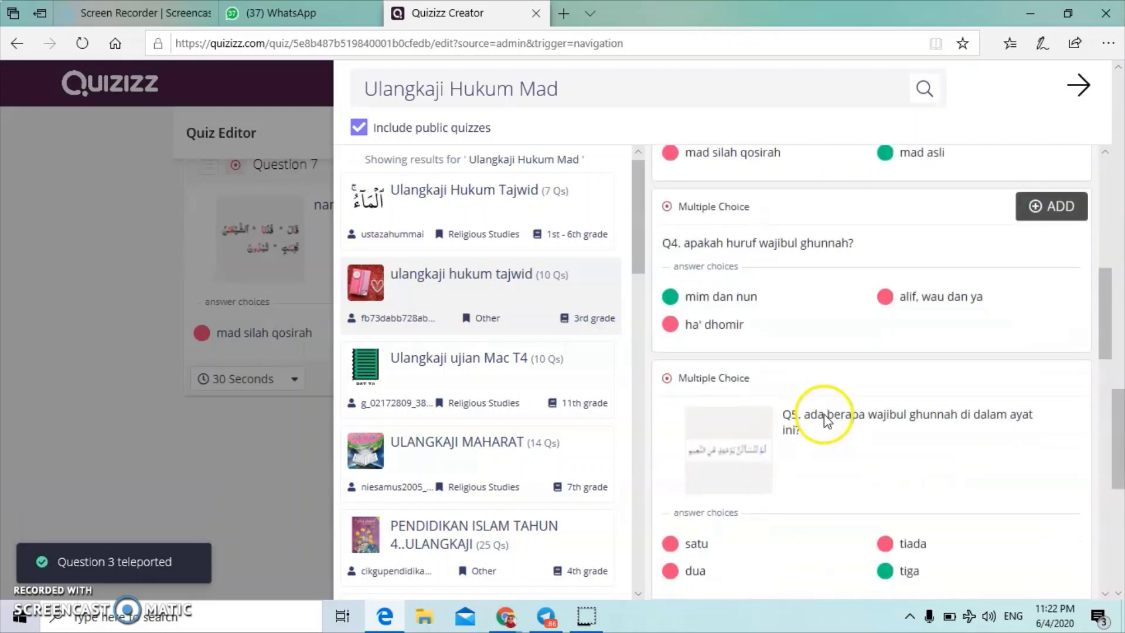
{"action": "mouse_move", "coordinate": [828, 410]}
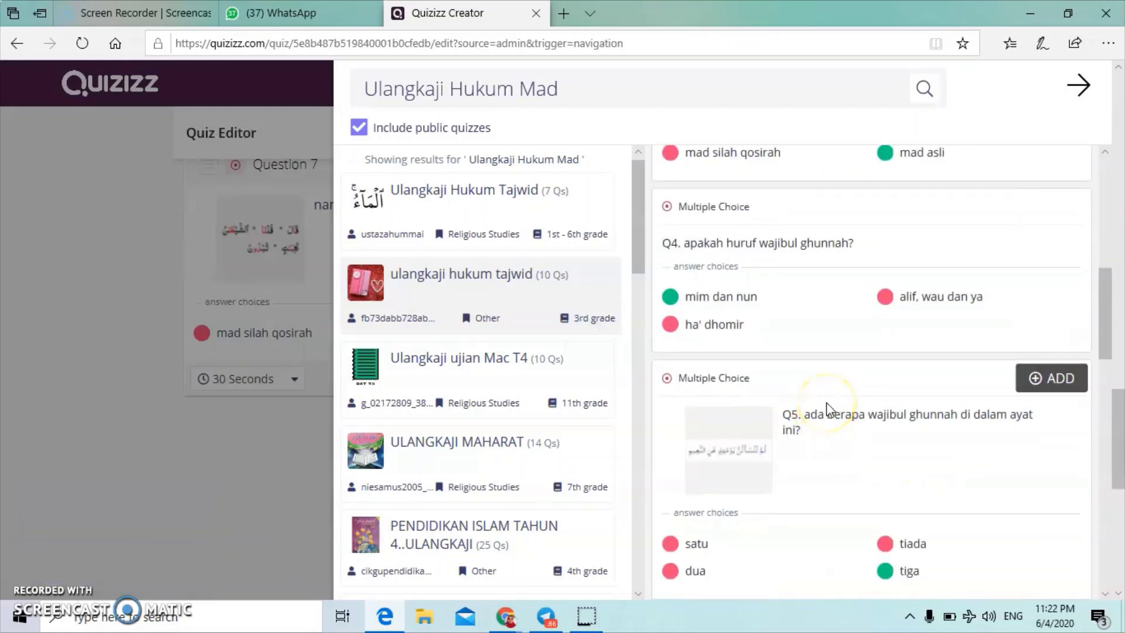
{"action": "scroll", "coordinate": [828, 410], "scroll_direction": "down", "scroll_amount": 2}
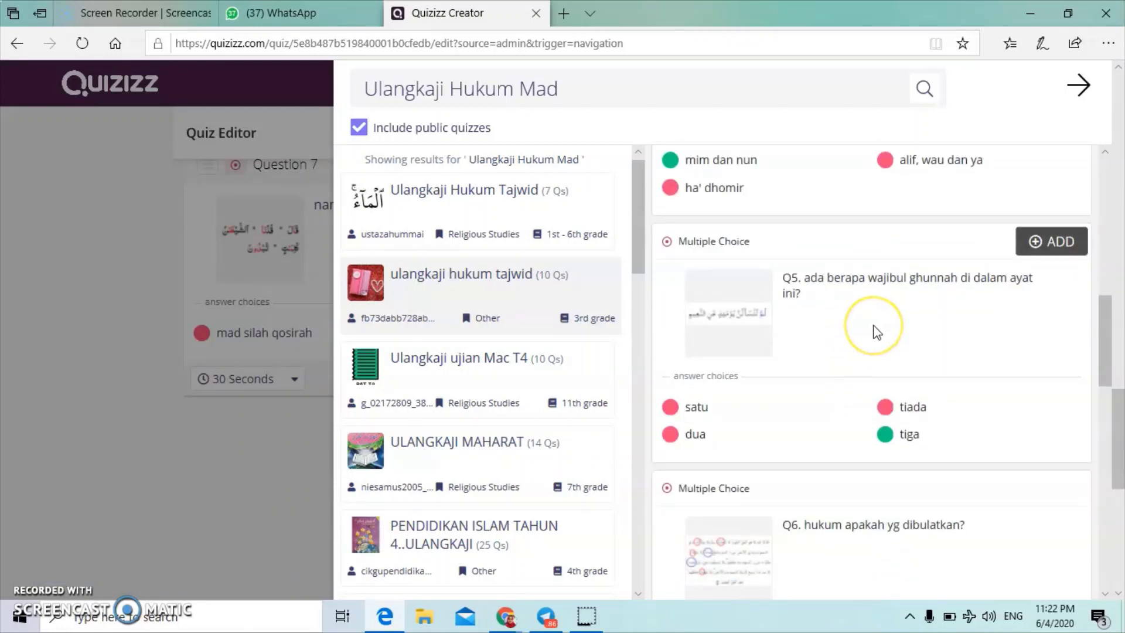
{"action": "scroll", "coordinate": [878, 332], "scroll_direction": "down", "scroll_amount": 6}
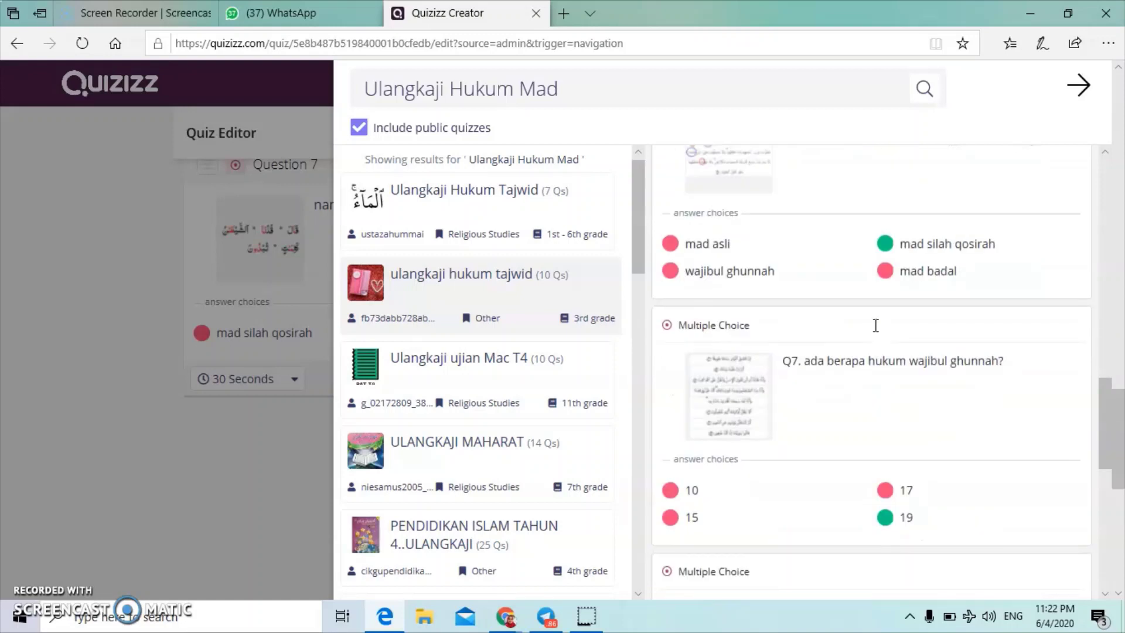
{"action": "scroll", "coordinate": [815, 286], "scroll_direction": "up", "scroll_amount": 2}
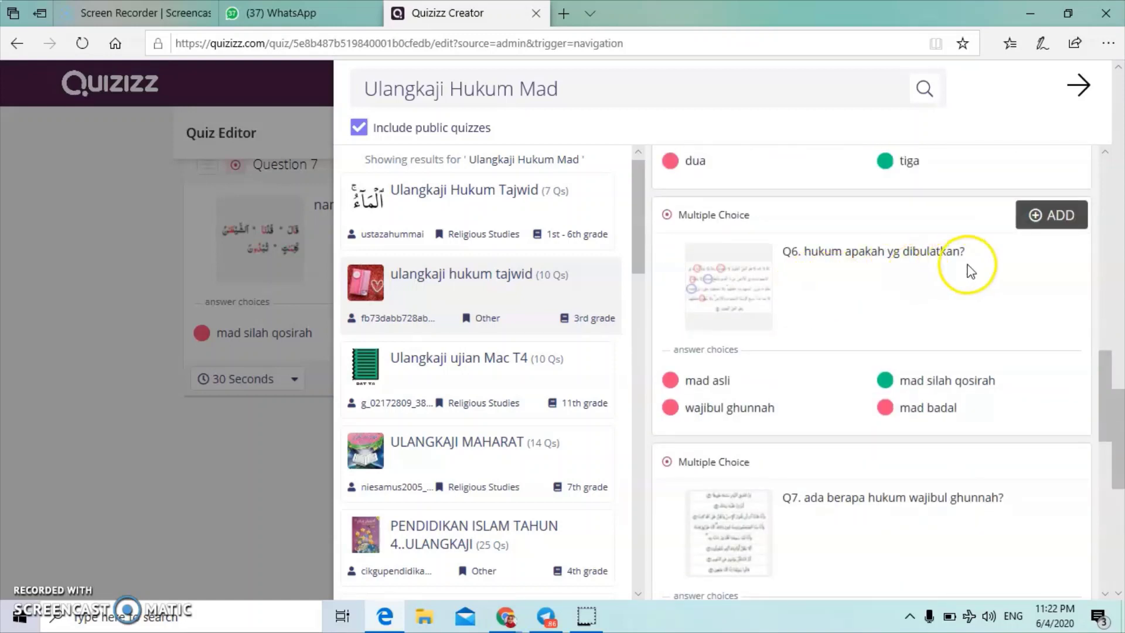
{"action": "left_click", "coordinate": [1047, 235]}
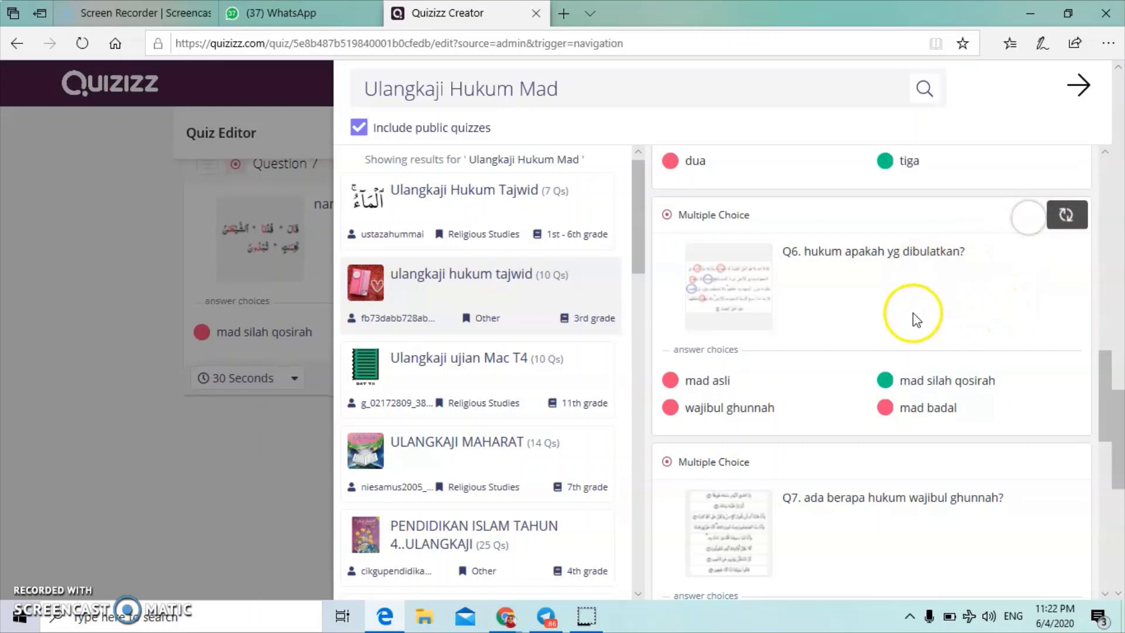
Look through the questions of the public quiz "Ulangkaji ujian Mac T4" for ones on hukum mad.
{"action": "left_click", "coordinate": [418, 369]}
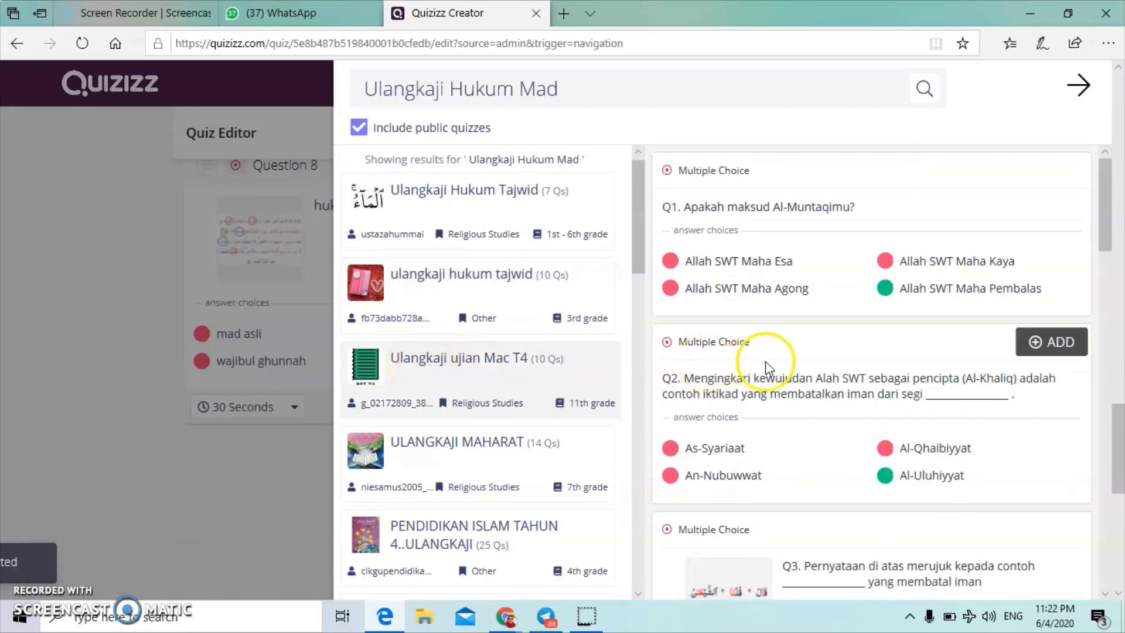
{"action": "scroll", "coordinate": [779, 377], "scroll_direction": "down", "scroll_amount": 7}
{"action": "scroll", "coordinate": [780, 378], "scroll_direction": "down", "scroll_amount": 15}
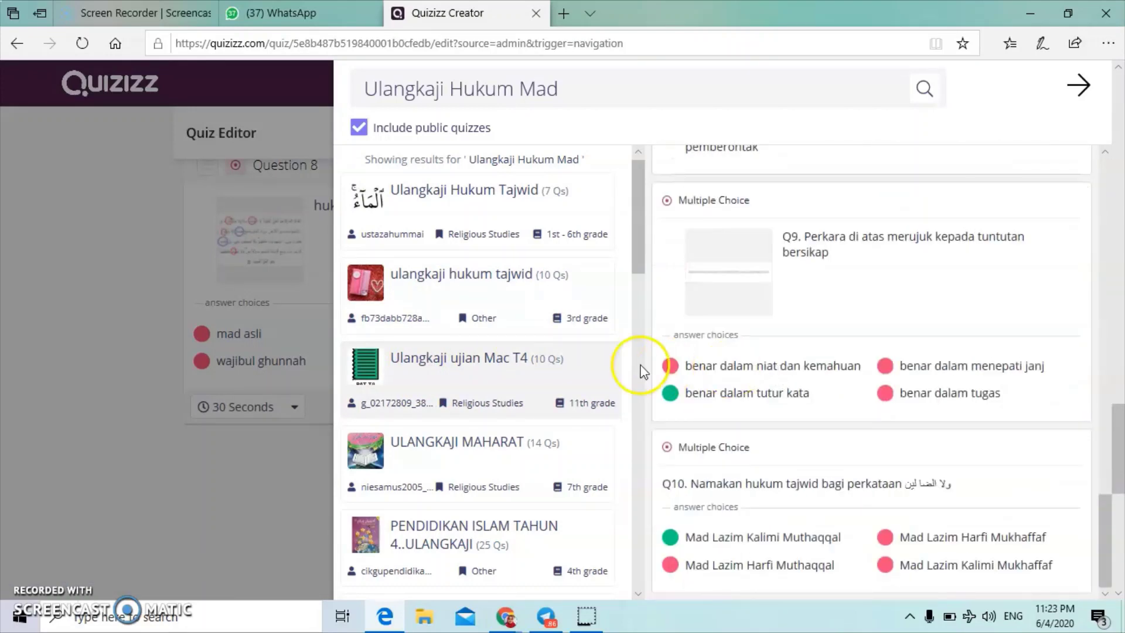
{"action": "scroll", "coordinate": [638, 264], "scroll_direction": "down", "scroll_amount": 1}
Open the public quiz "Ulangkaji Hukum Mad : 20 soalan" and add its questions 1 and 2 to the new quiz.
{"action": "left_click_drag", "start_coordinate": [638, 264], "coordinate": [640, 310]}
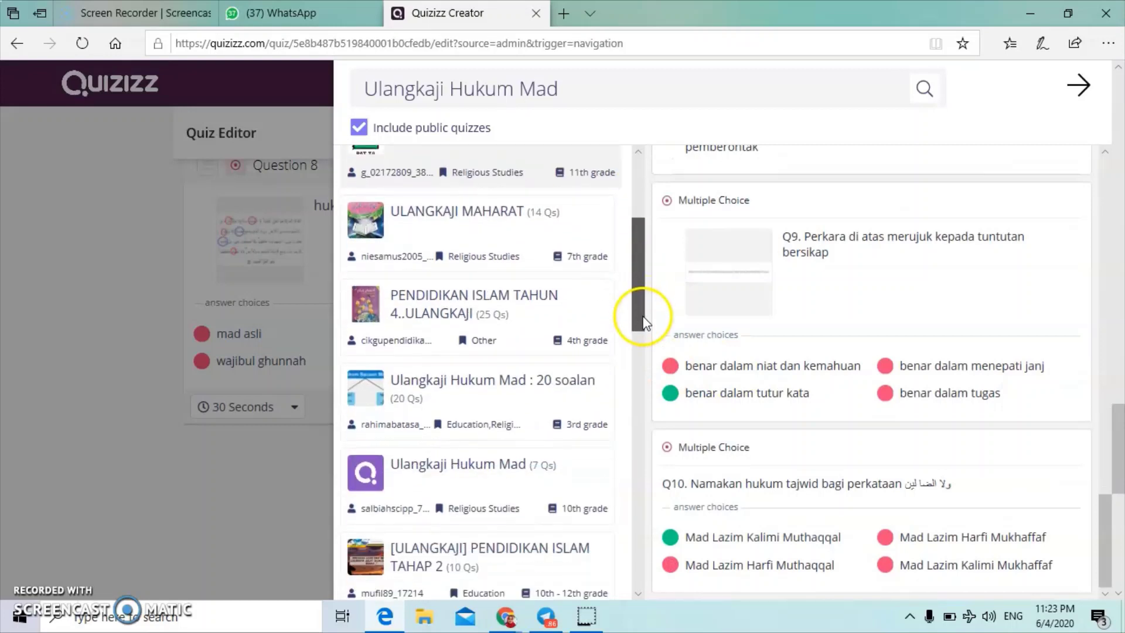
{"action": "left_click", "coordinate": [491, 378]}
{"action": "mouse_move", "coordinate": [754, 389]}
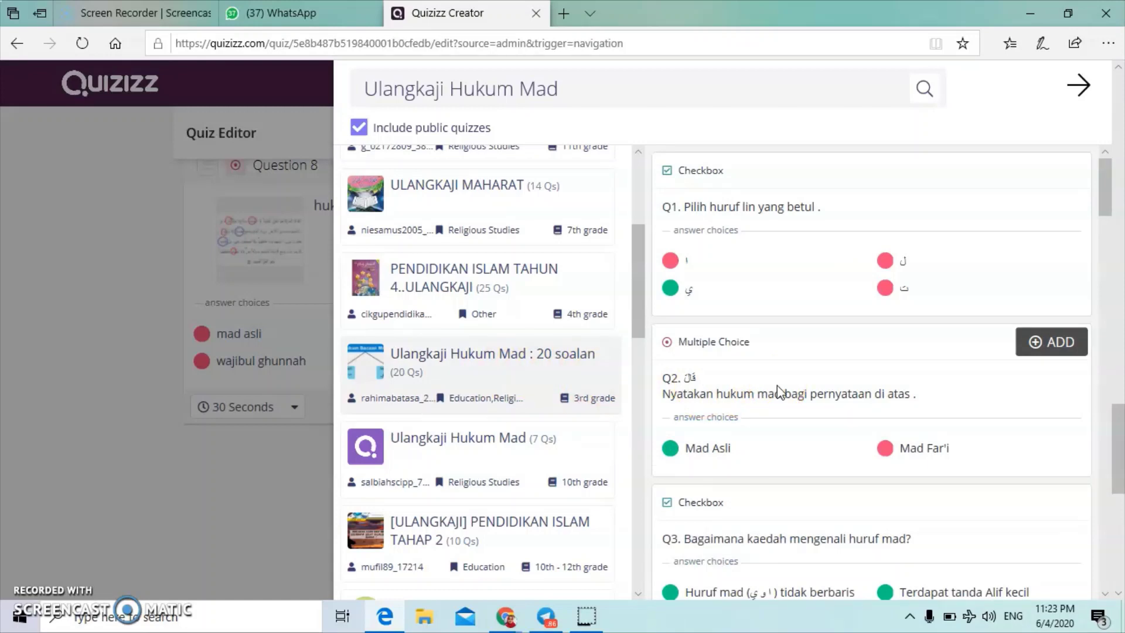
{"action": "mouse_move", "coordinate": [756, 235]}
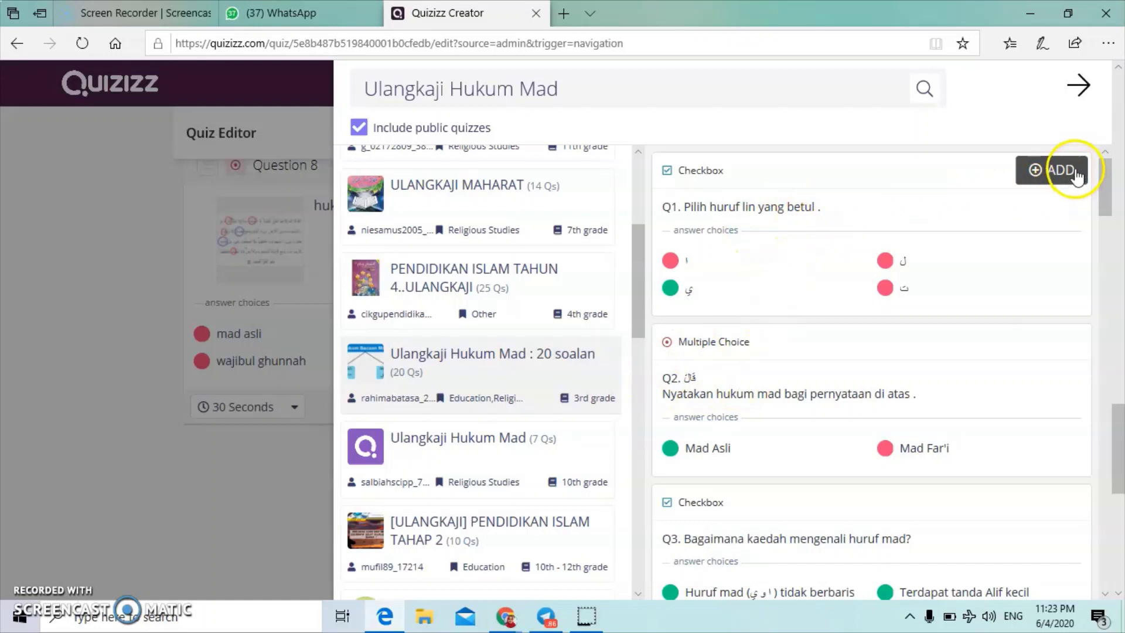
{"action": "left_click", "coordinate": [1033, 267]}
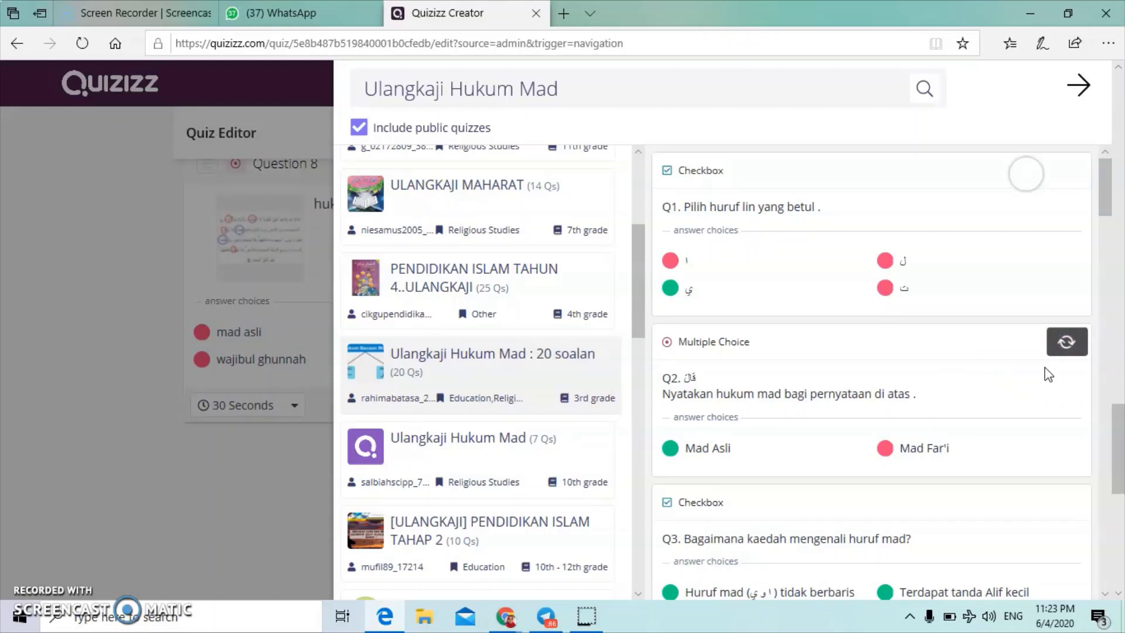
{"action": "left_click", "coordinate": [1052, 342]}
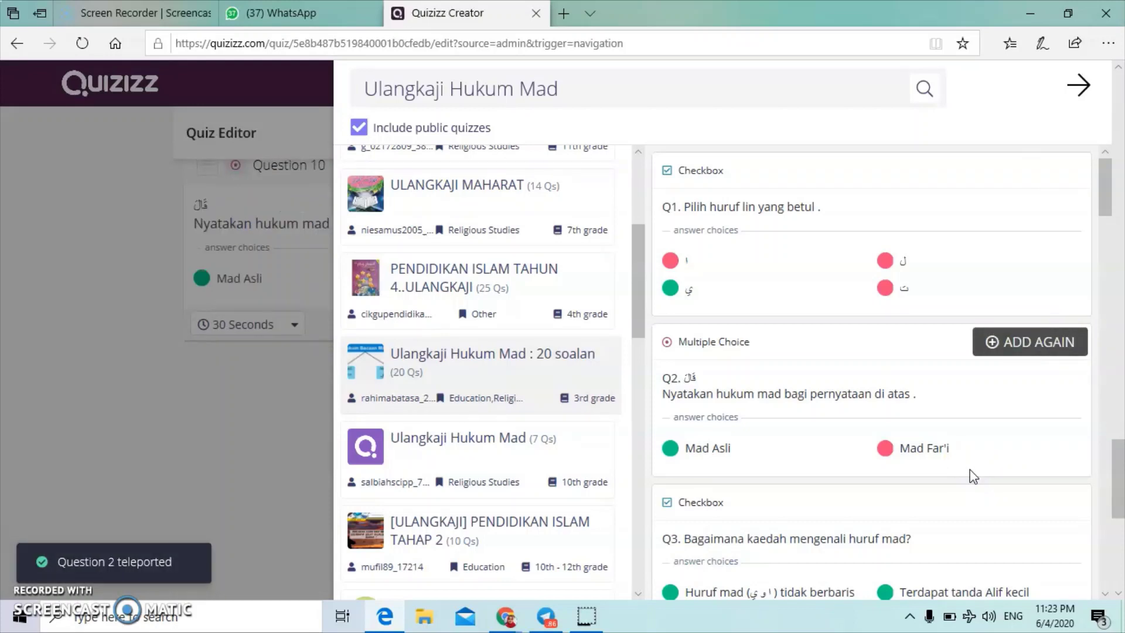
Add question 3, "Bagaimana kaedah mengenali huruf mad?", to the new quiz and close the Teleport search.
{"action": "scroll", "coordinate": [970, 469], "scroll_direction": "down", "scroll_amount": 3}
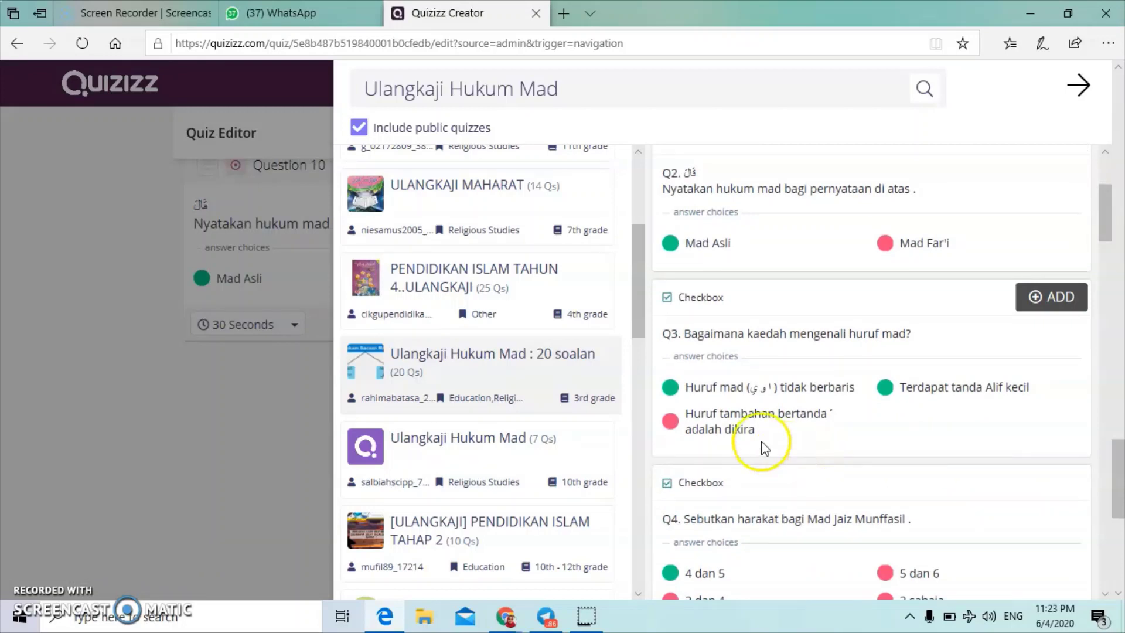
{"action": "scroll", "coordinate": [231, 252], "scroll_direction": "up", "scroll_amount": 1}
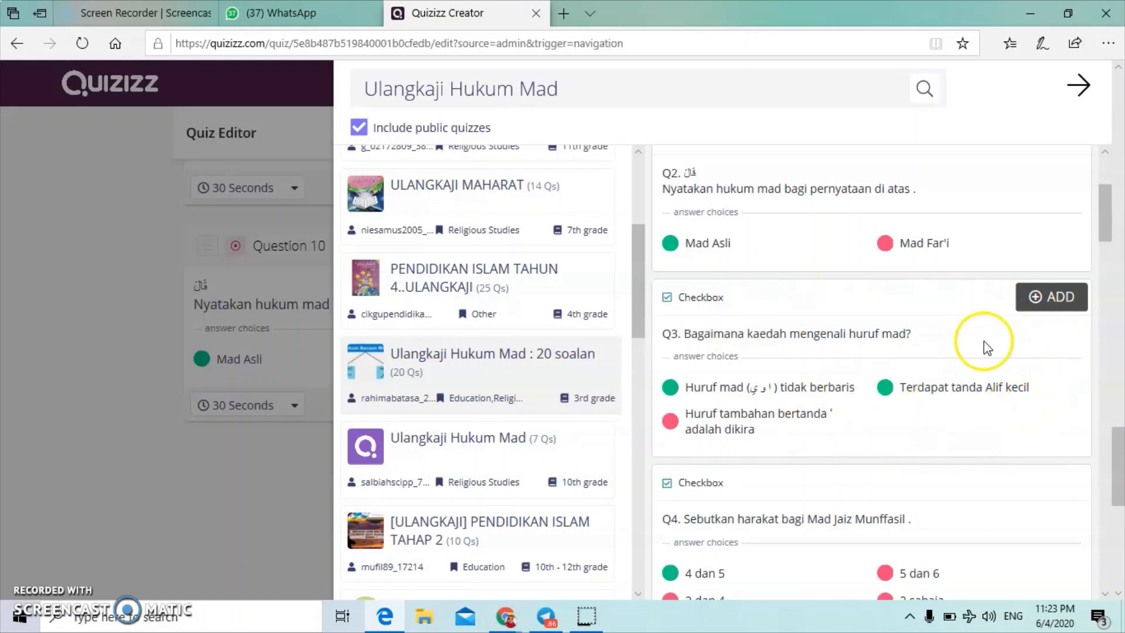
{"action": "left_click", "coordinate": [1058, 310]}
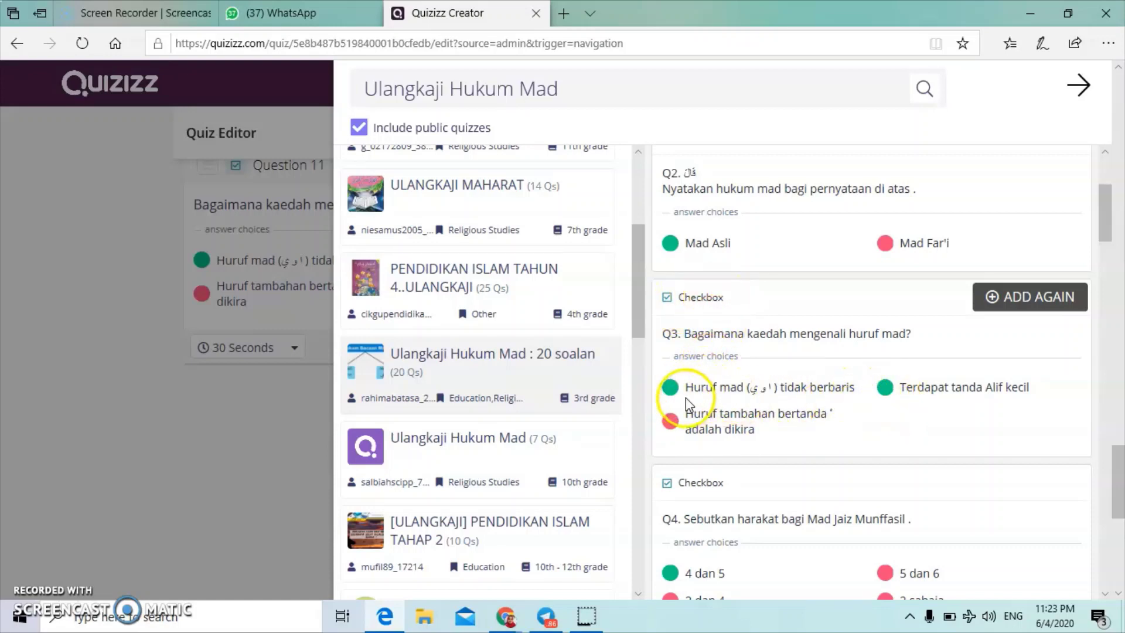
{"action": "left_click", "coordinate": [153, 399]}
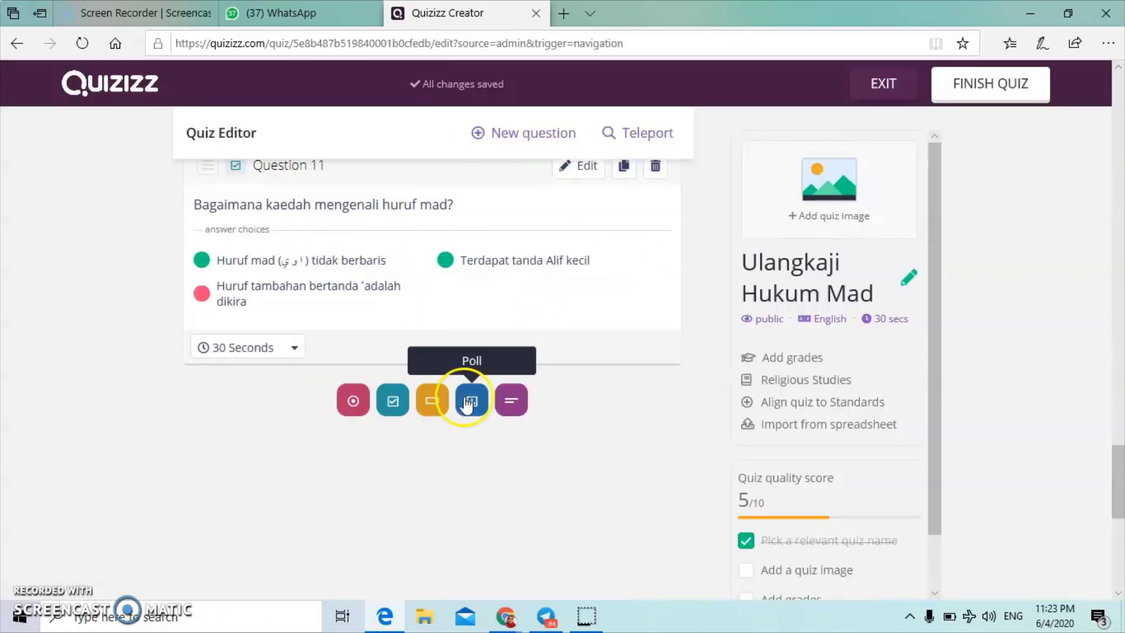
Review the teleported questions in the quiz editor, checking their texts, answer choices and time limits from question 1 onward.
{"action": "scroll", "coordinate": [525, 394], "scroll_direction": "up", "scroll_amount": 15}
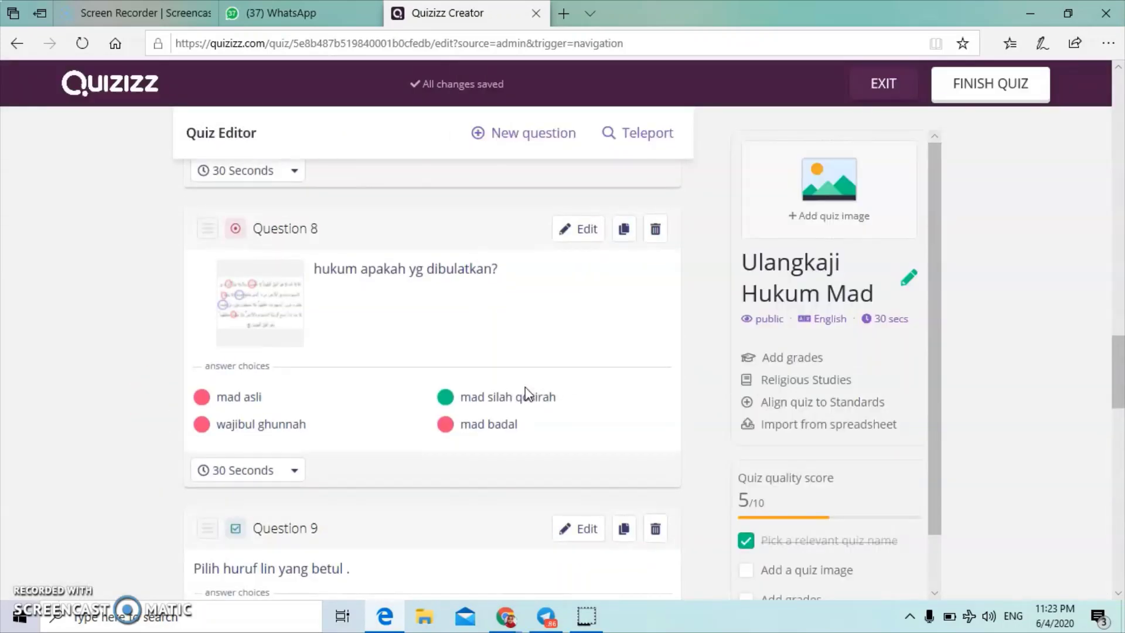
{"action": "scroll", "coordinate": [526, 394], "scroll_direction": "up", "scroll_amount": 20}
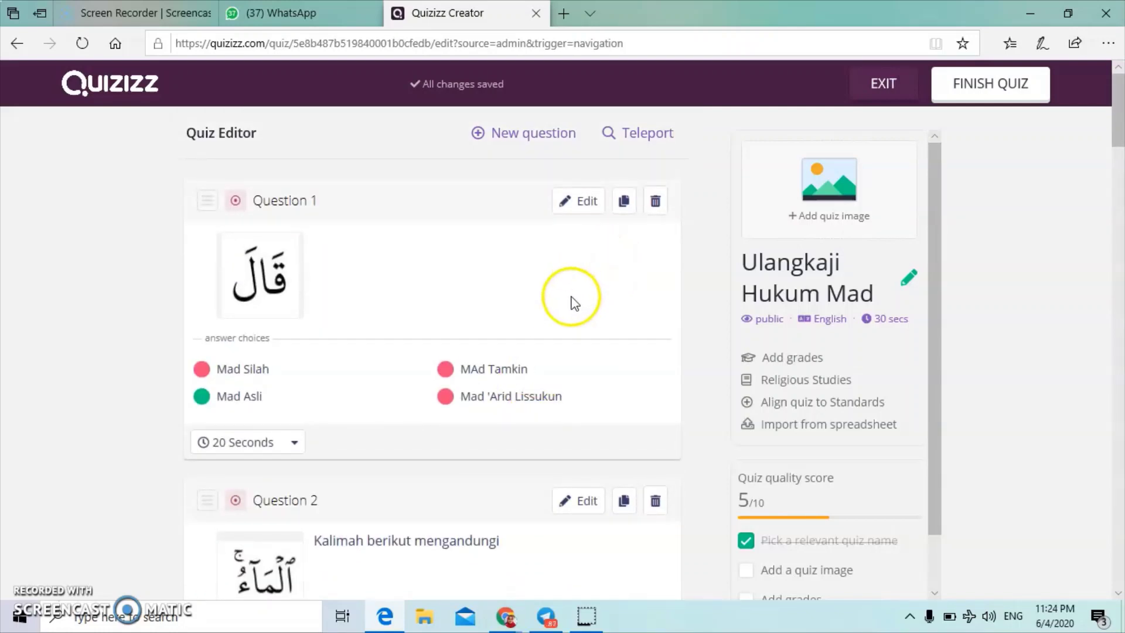
{"action": "scroll", "coordinate": [495, 293], "scroll_direction": "down", "scroll_amount": 3}
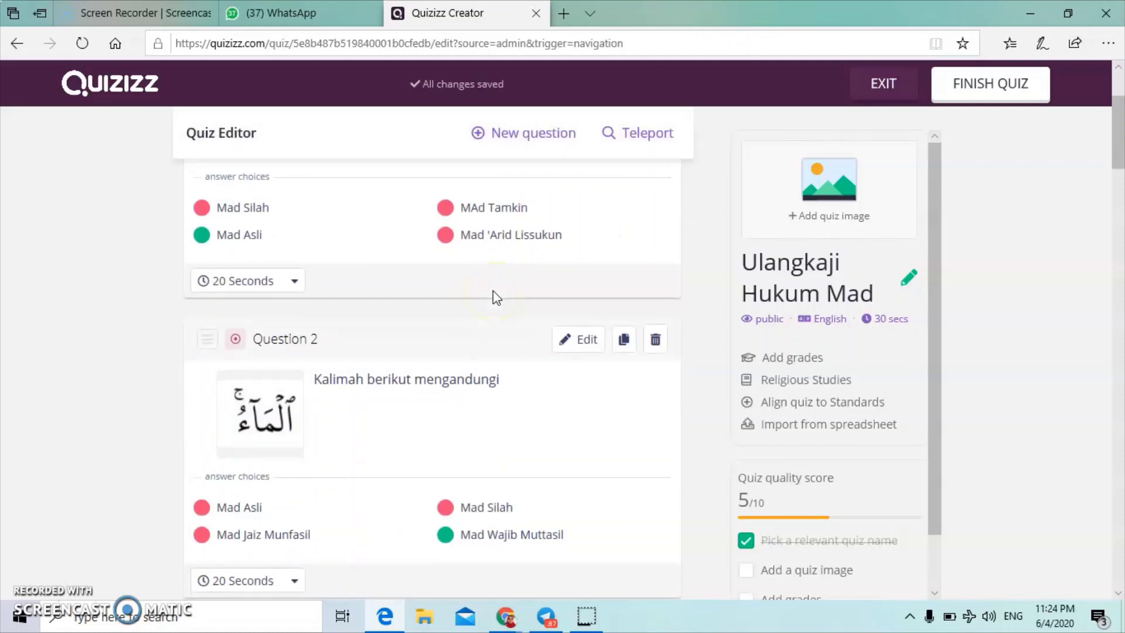
{"action": "scroll", "coordinate": [493, 291], "scroll_direction": "down", "scroll_amount": 5}
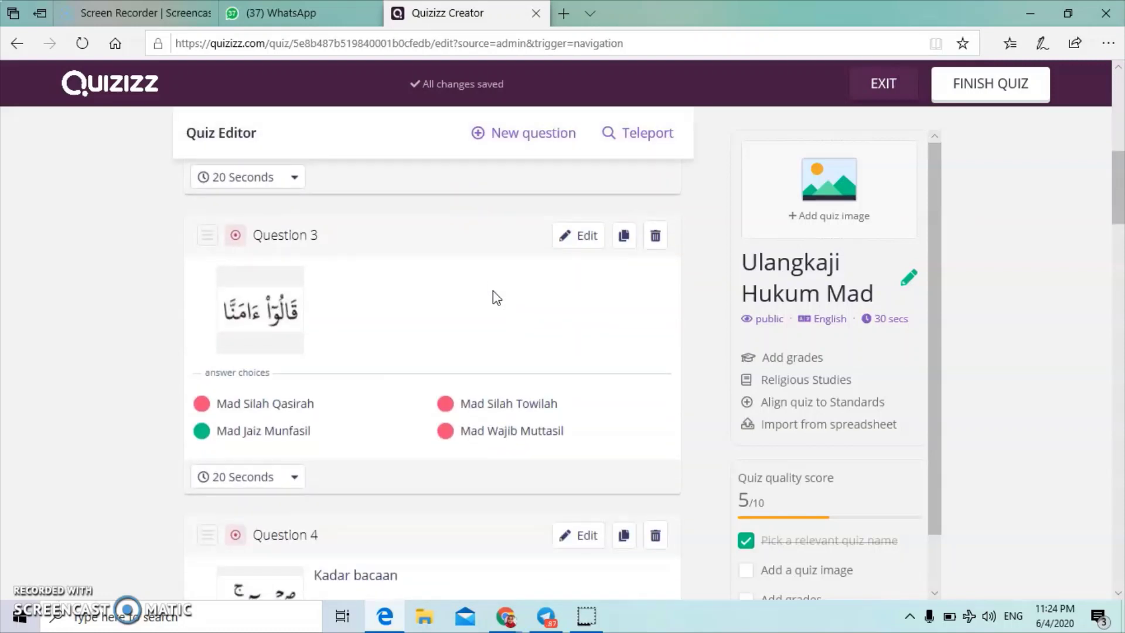
{"action": "scroll", "coordinate": [493, 291], "scroll_direction": "down", "scroll_amount": 5}
{"action": "scroll", "coordinate": [493, 291], "scroll_direction": "down", "scroll_amount": 5}
{"action": "scroll", "coordinate": [493, 290], "scroll_direction": "down", "scroll_amount": 3}
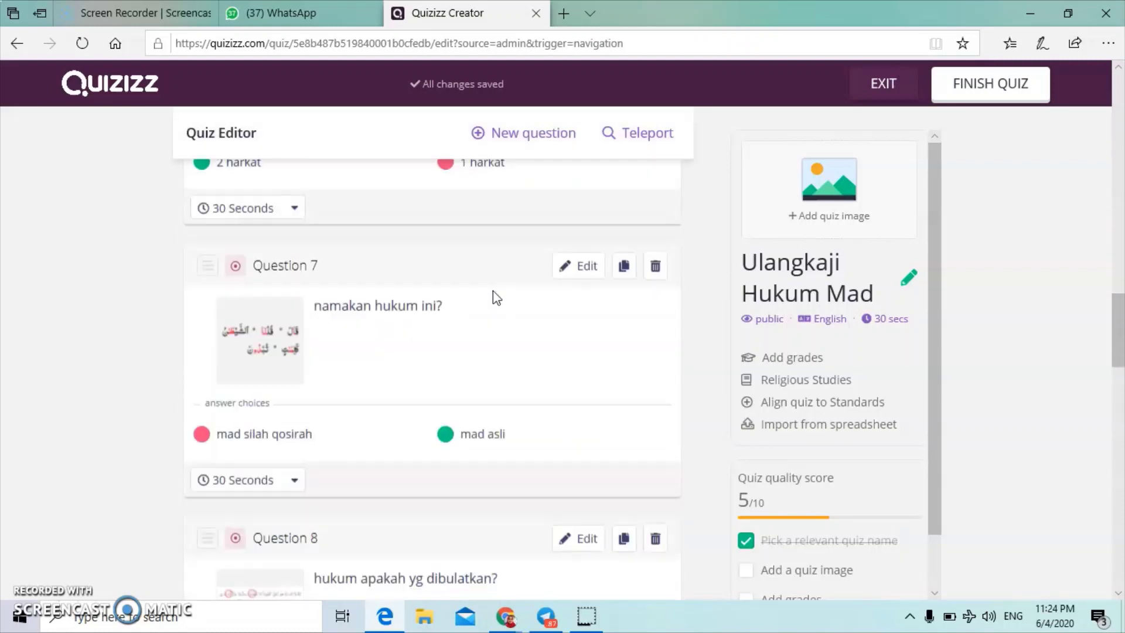
{"action": "left_click", "coordinate": [432, 283]}
{"action": "scroll", "coordinate": [433, 287], "scroll_direction": "up", "scroll_amount": 2}
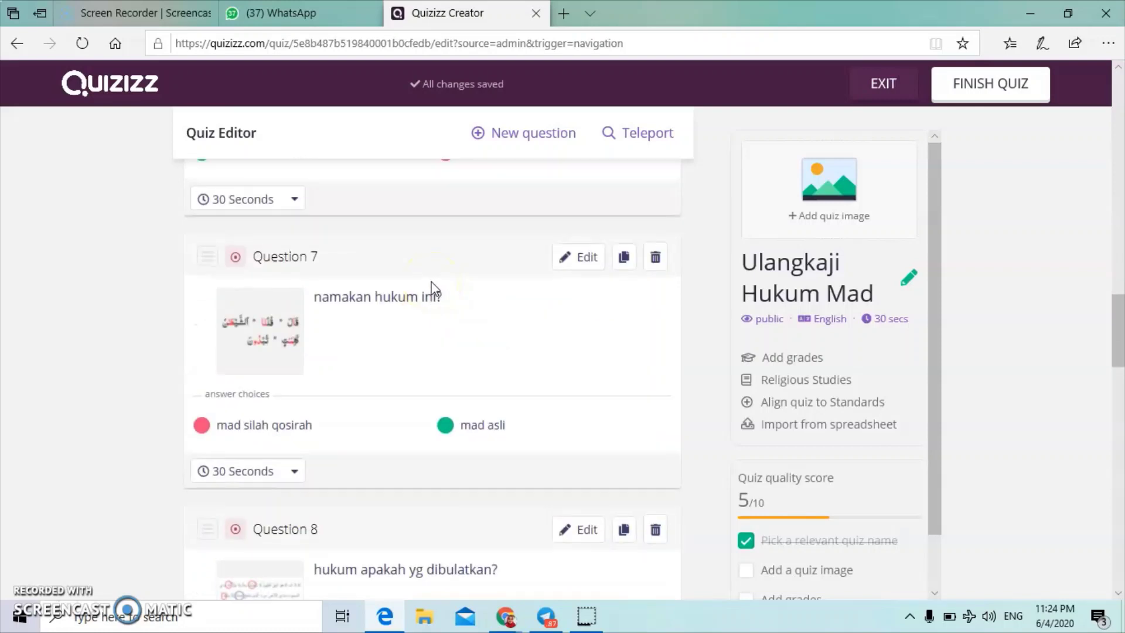
Delete question 7, "namakan hukum ini?", from the quiz and check the questions that follow it.
{"action": "left_click", "coordinate": [656, 258]}
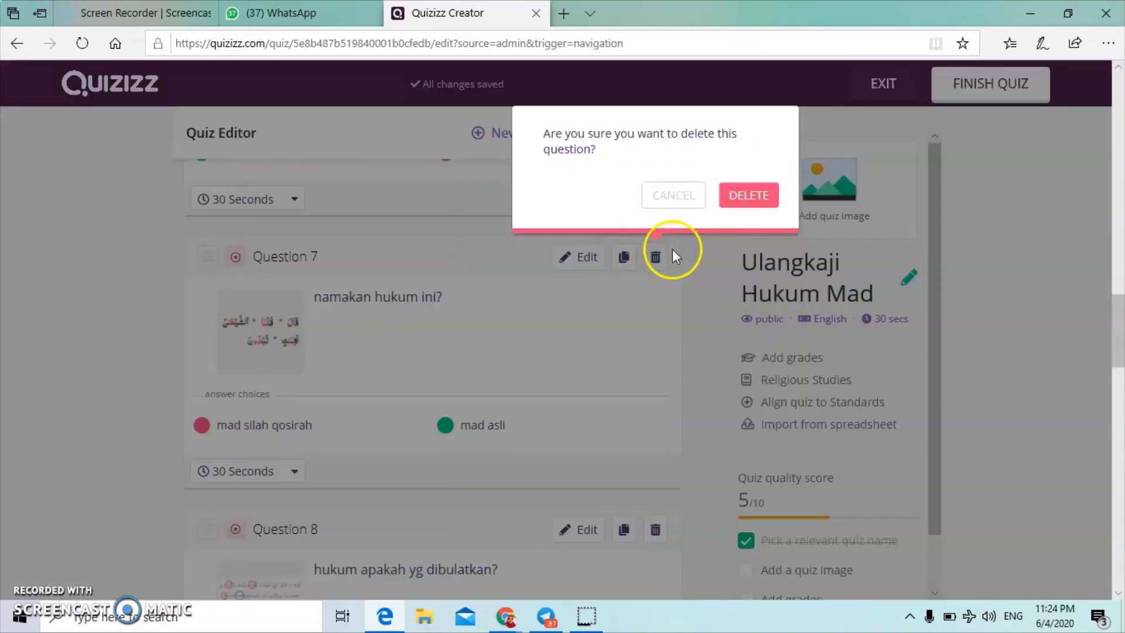
{"action": "left_click", "coordinate": [691, 195]}
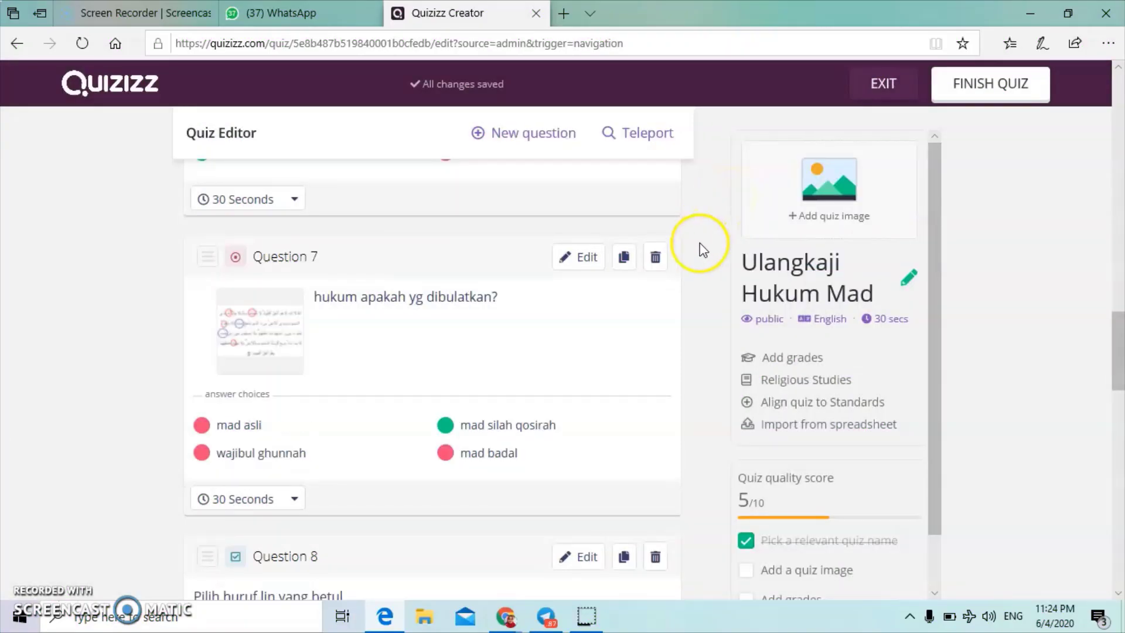
{"action": "scroll", "coordinate": [700, 249], "scroll_direction": "down", "scroll_amount": 7}
{"action": "scroll", "coordinate": [703, 251], "scroll_direction": "down", "scroll_amount": 5}
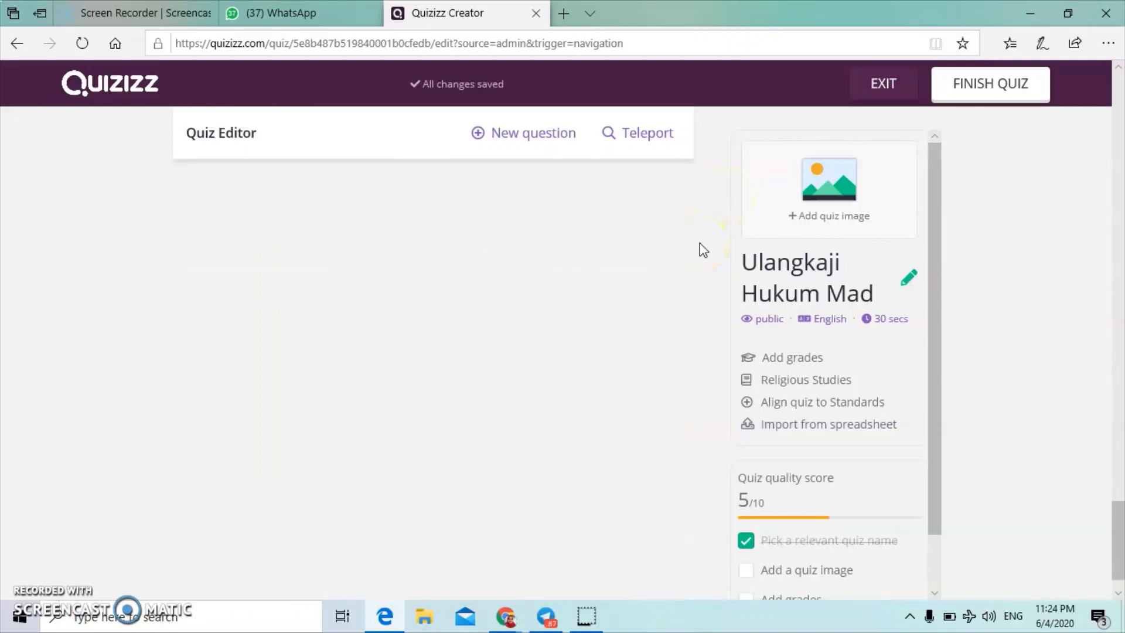
{"action": "scroll", "coordinate": [703, 250], "scroll_direction": "up", "scroll_amount": 5}
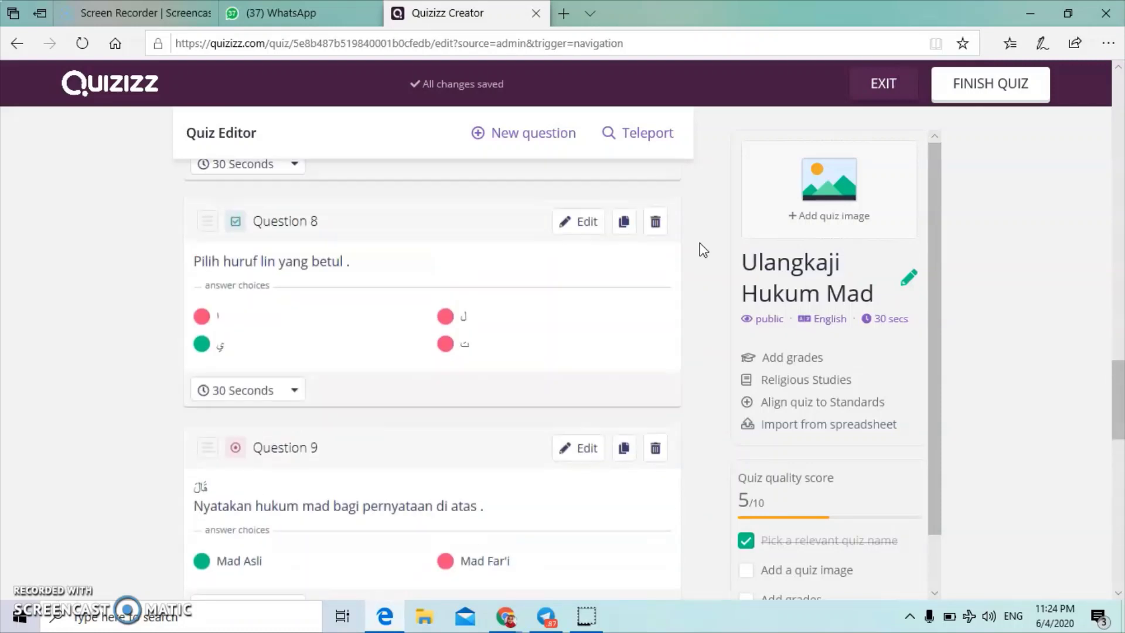
{"action": "scroll", "coordinate": [513, 426], "scroll_direction": "down", "scroll_amount": 4}
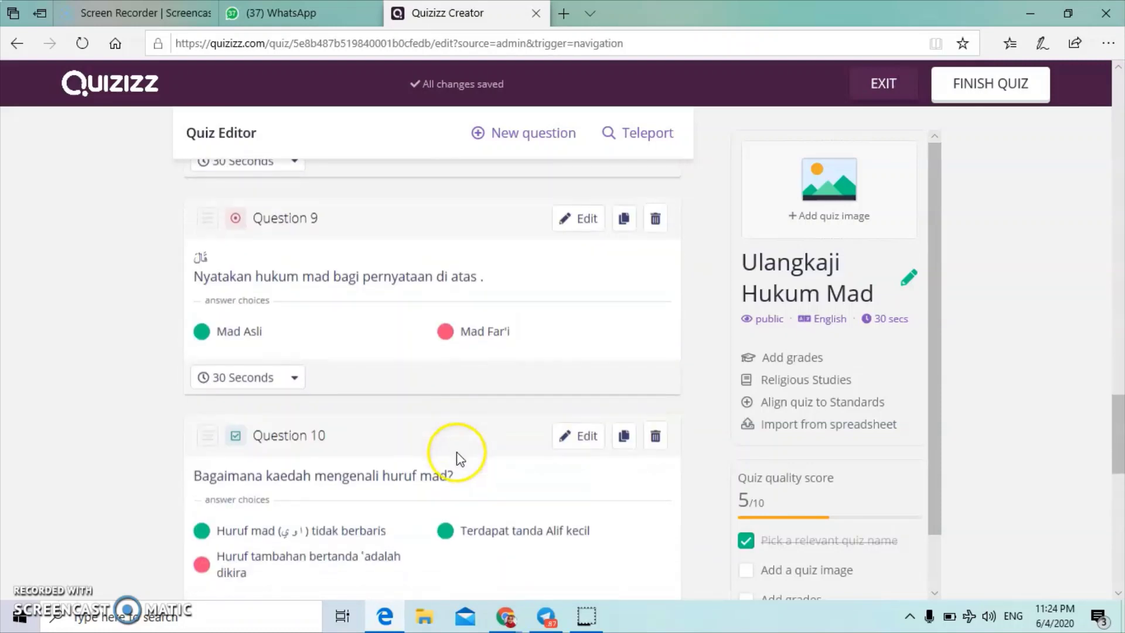
Correct the spelling of answer option 2 in question 1 to "Mad Tamkin" and save the question.
{"action": "scroll", "coordinate": [461, 458], "scroll_direction": "up", "scroll_amount": 15}
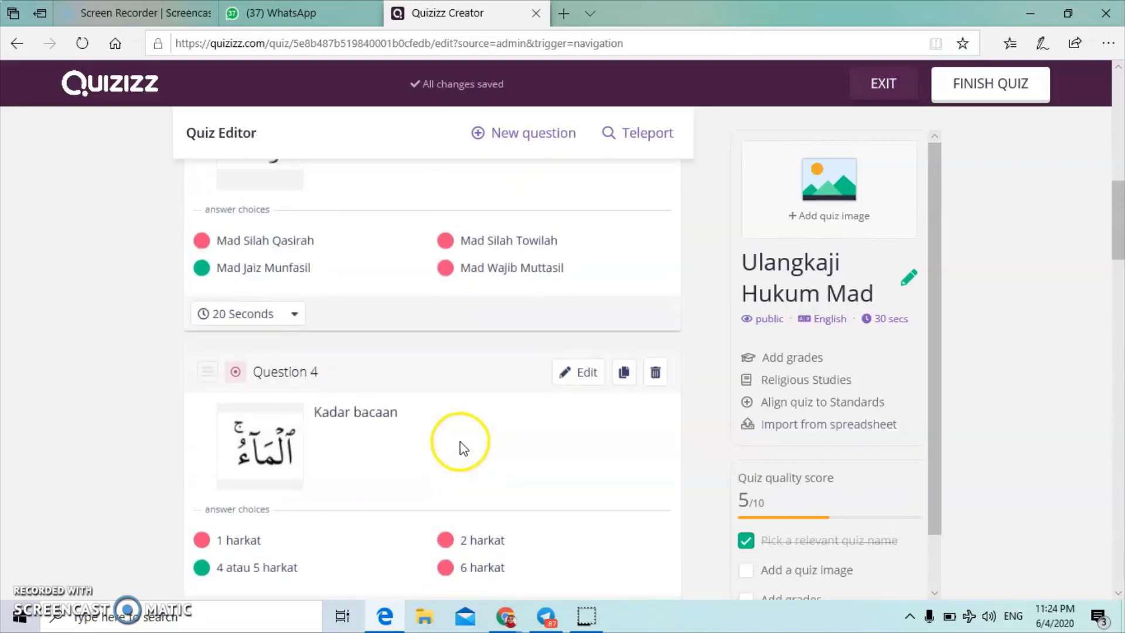
{"action": "scroll", "coordinate": [461, 448], "scroll_direction": "up", "scroll_amount": 1}
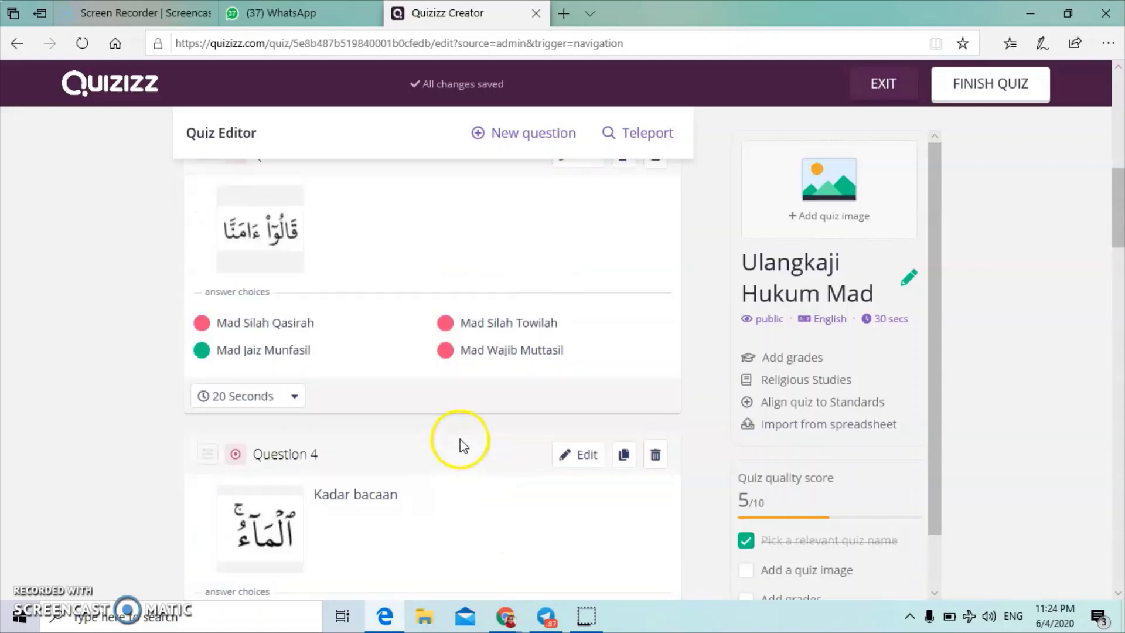
{"action": "scroll", "coordinate": [463, 445], "scroll_direction": "up", "scroll_amount": 4}
{"action": "scroll", "coordinate": [465, 442], "scroll_direction": "up", "scroll_amount": 5}
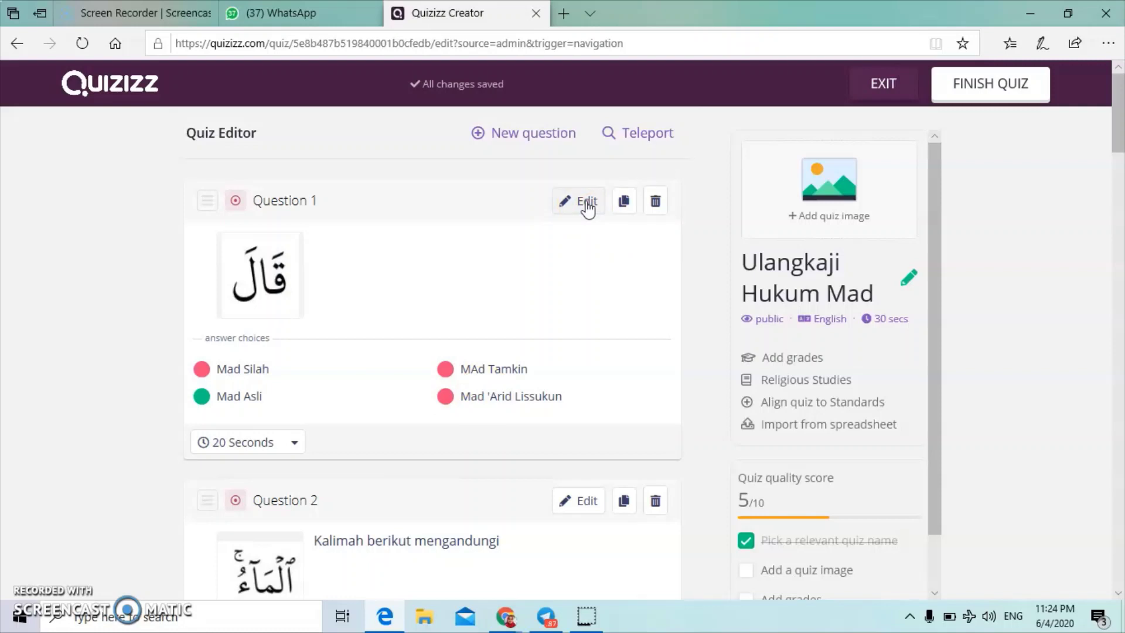
{"action": "left_click", "coordinate": [586, 203]}
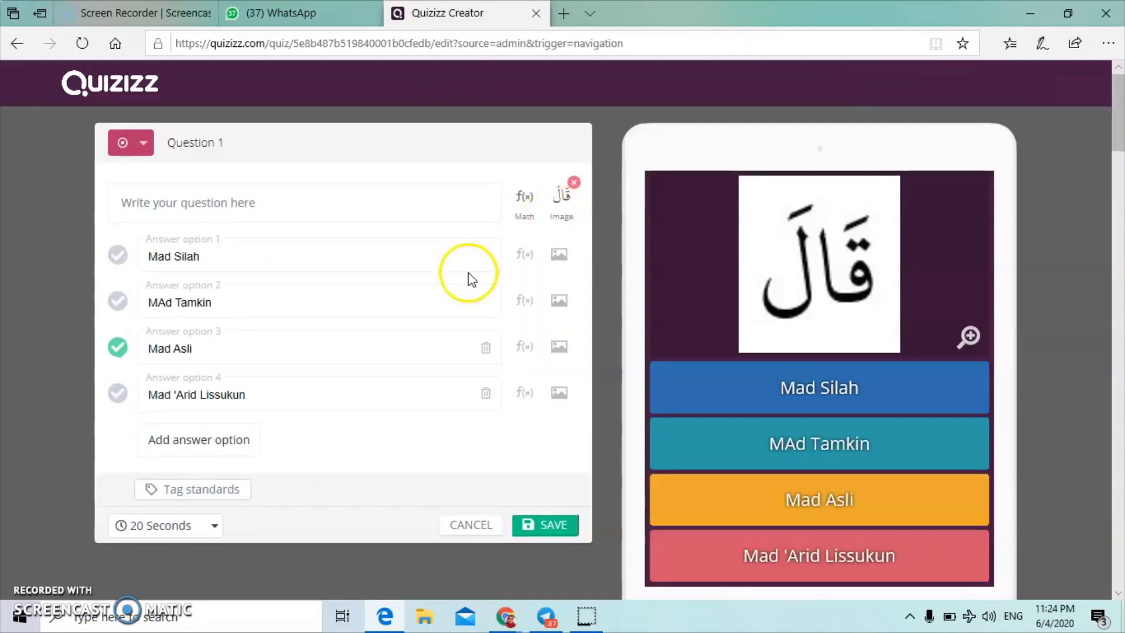
{"action": "left_click", "coordinate": [169, 300]}
{"action": "key", "text": "BackSpace"}
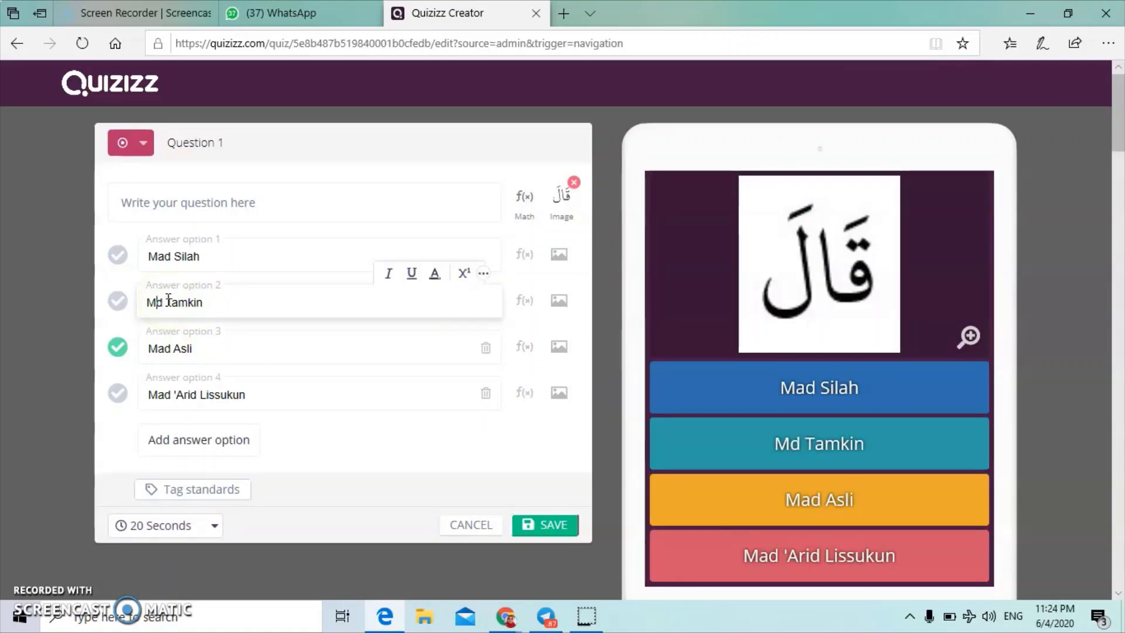
{"action": "type", "text": "a"}
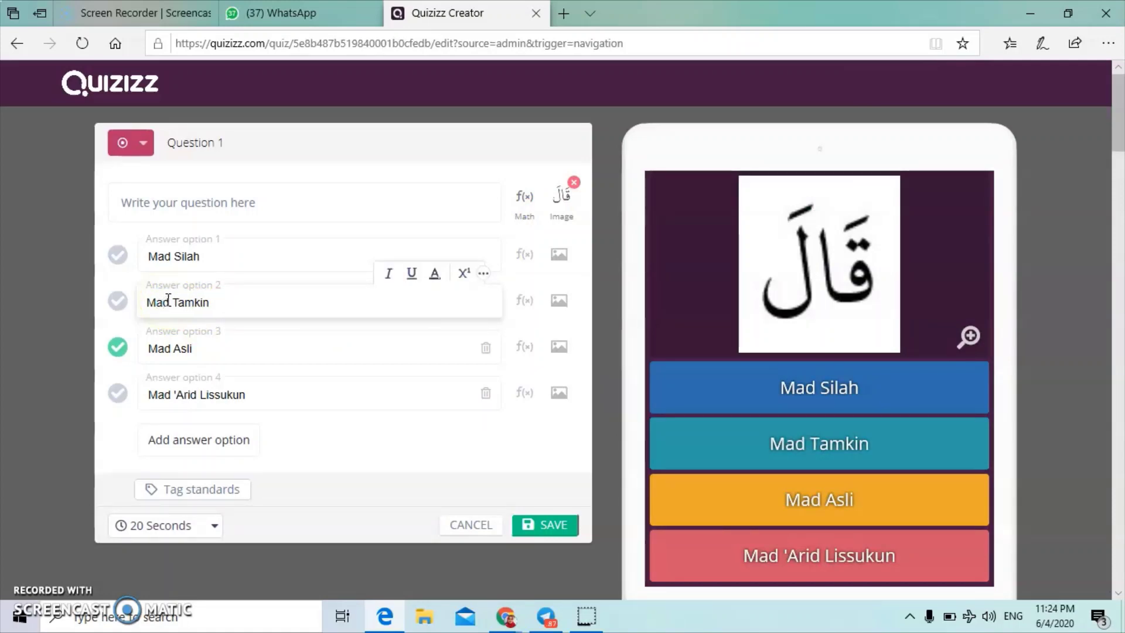
{"action": "left_click", "coordinate": [468, 168]}
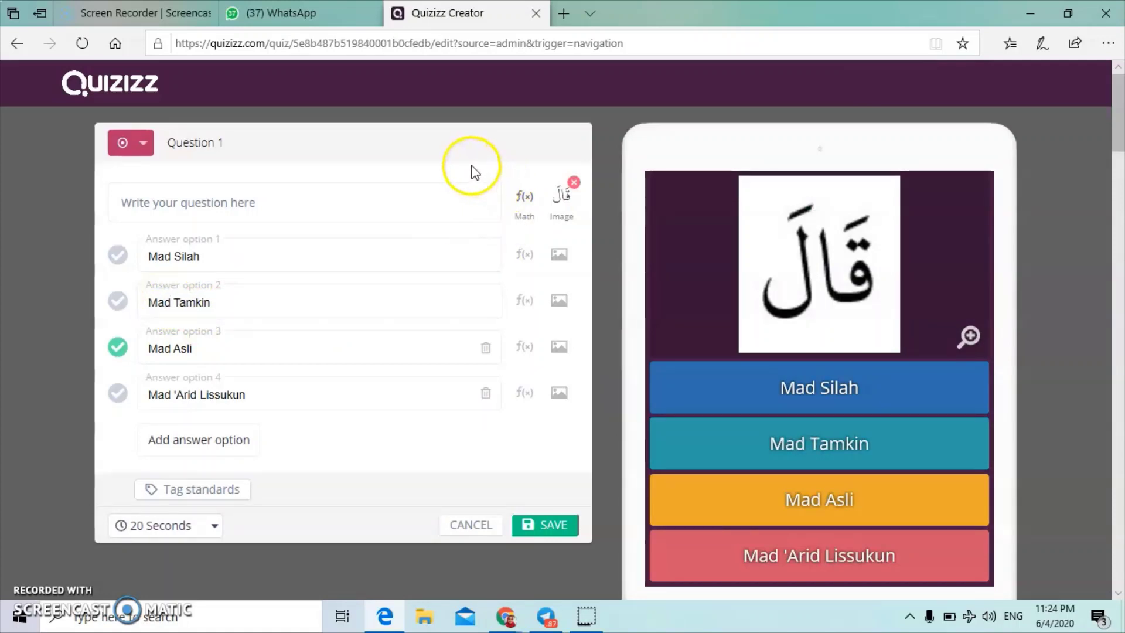
{"action": "left_click", "coordinate": [549, 526]}
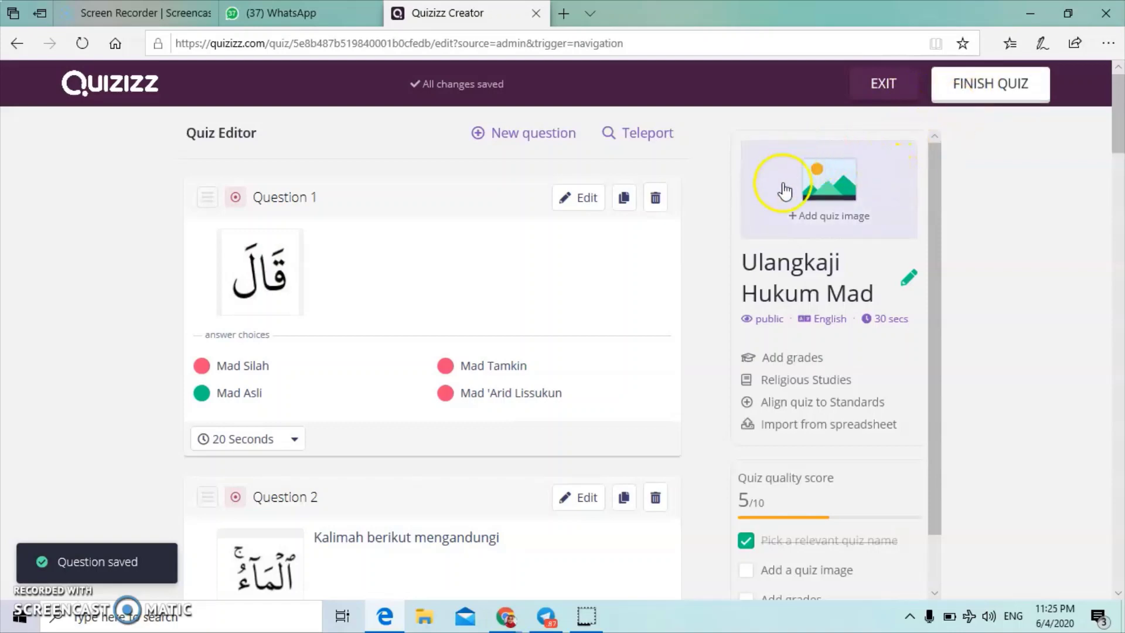
Open the quiz details and set the quiz language to Malay.
{"action": "left_click", "coordinate": [811, 192]}
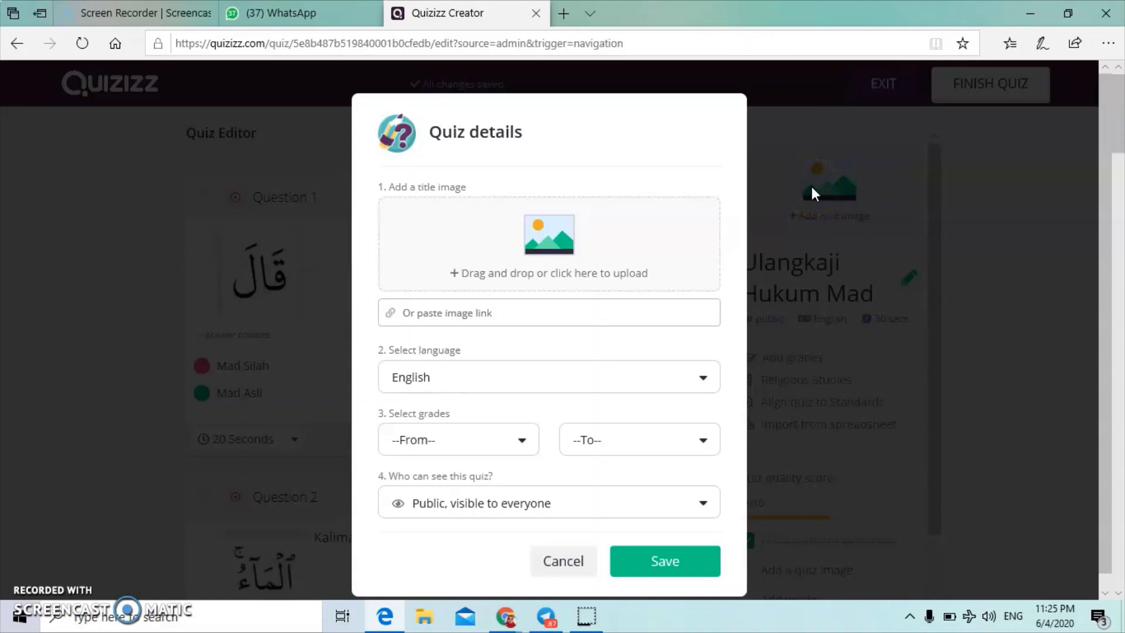
{"action": "left_click", "coordinate": [550, 249]}
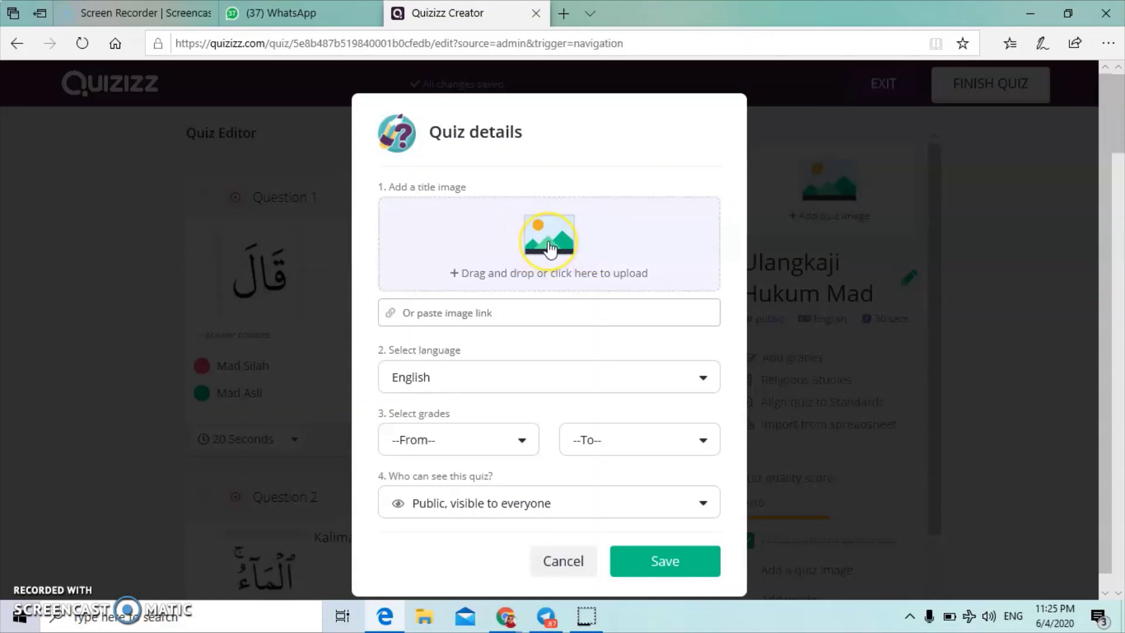
{"action": "left_click", "coordinate": [656, 381]}
{"action": "scroll", "coordinate": [659, 432], "scroll_direction": "down", "scroll_amount": 2}
{"action": "scroll", "coordinate": [659, 432], "scroll_direction": "down", "scroll_amount": 8}
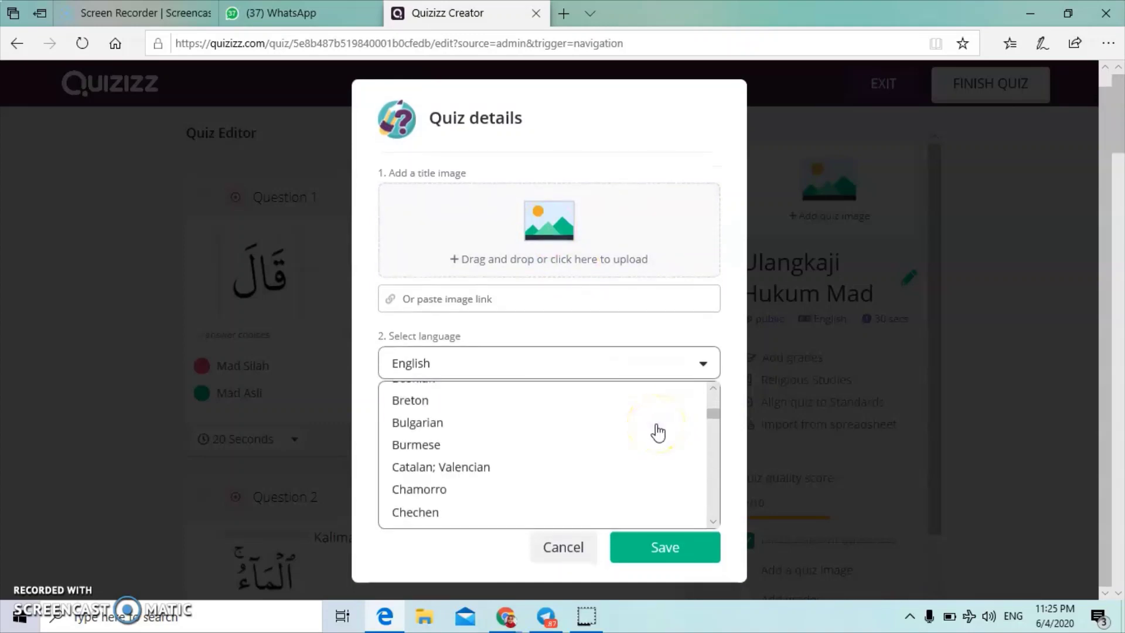
{"action": "scroll", "coordinate": [659, 432], "scroll_direction": "down", "scroll_amount": 8}
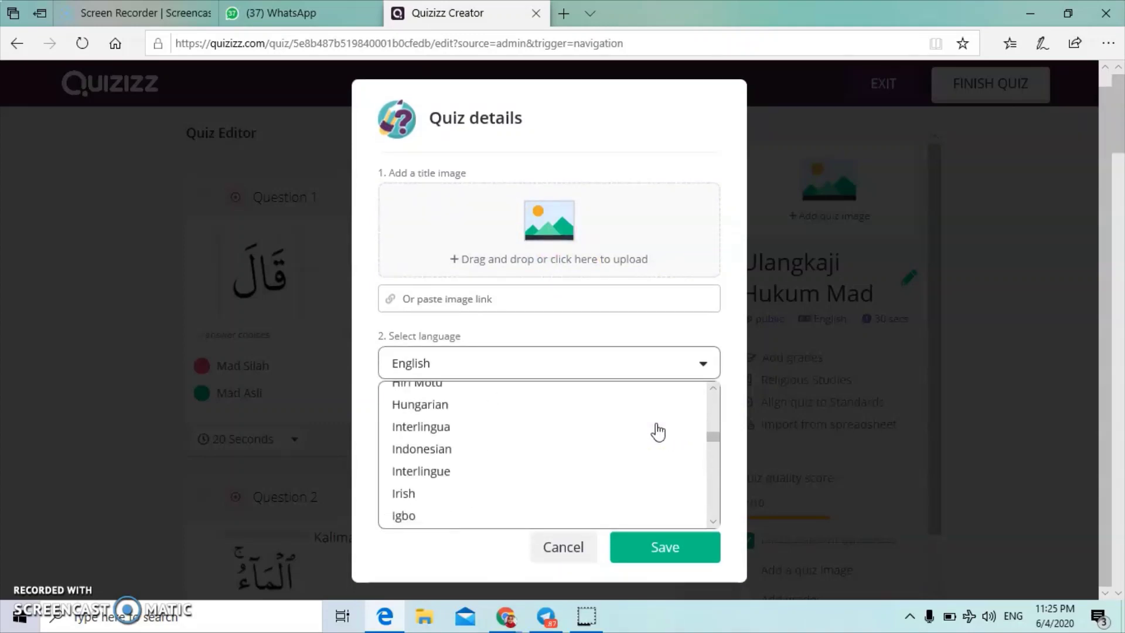
{"action": "scroll", "coordinate": [659, 432], "scroll_direction": "down", "scroll_amount": 8}
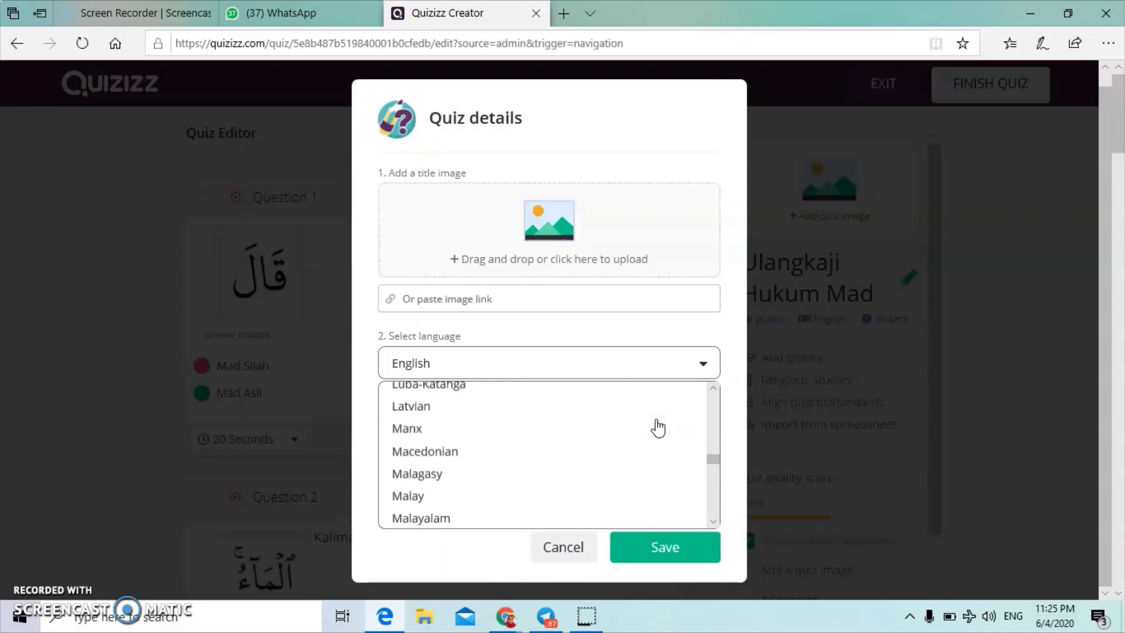
{"action": "left_click", "coordinate": [604, 497]}
Set the quiz's grade range to 11th only and save the quiz details.
{"action": "left_click", "coordinate": [516, 428]}
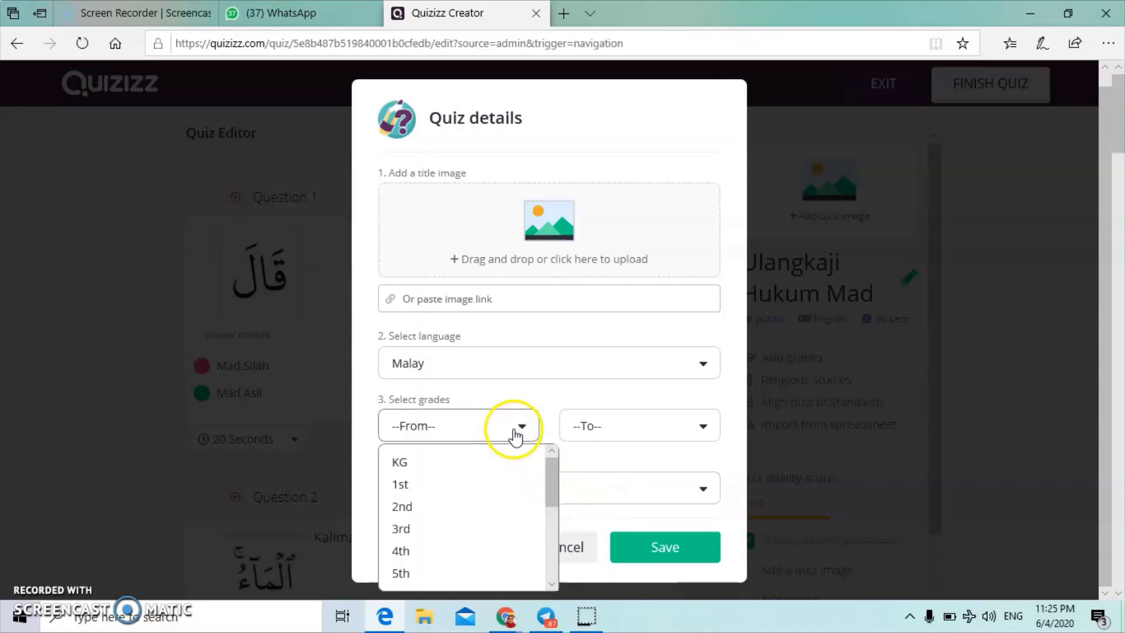
{"action": "left_click_drag", "start_coordinate": [547, 474], "coordinate": [547, 522]}
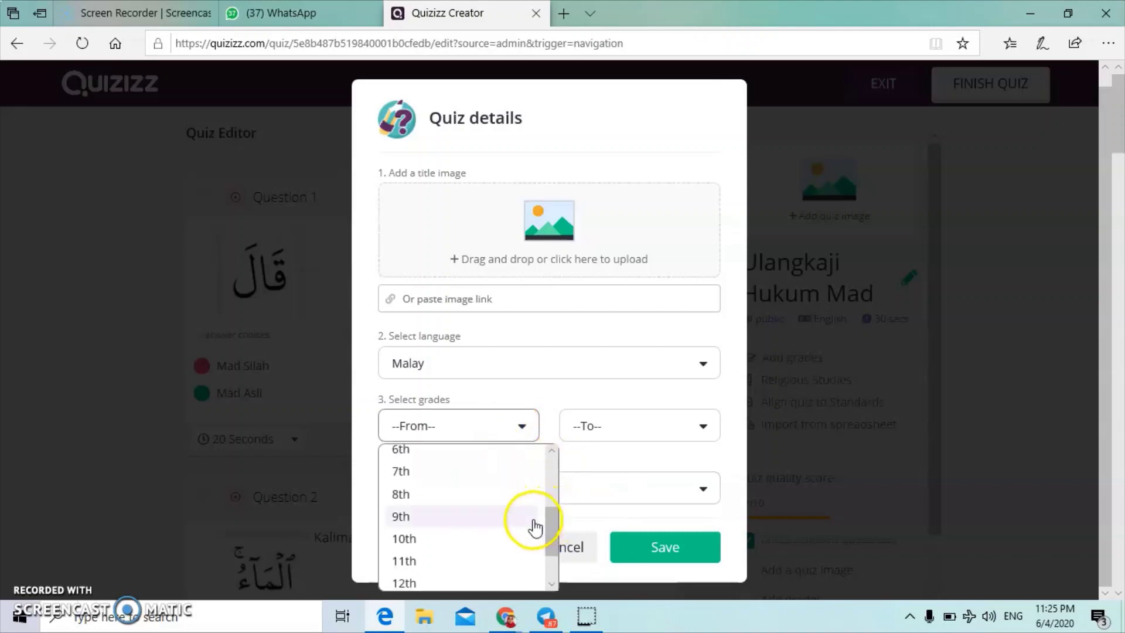
{"action": "left_click", "coordinate": [494, 560]}
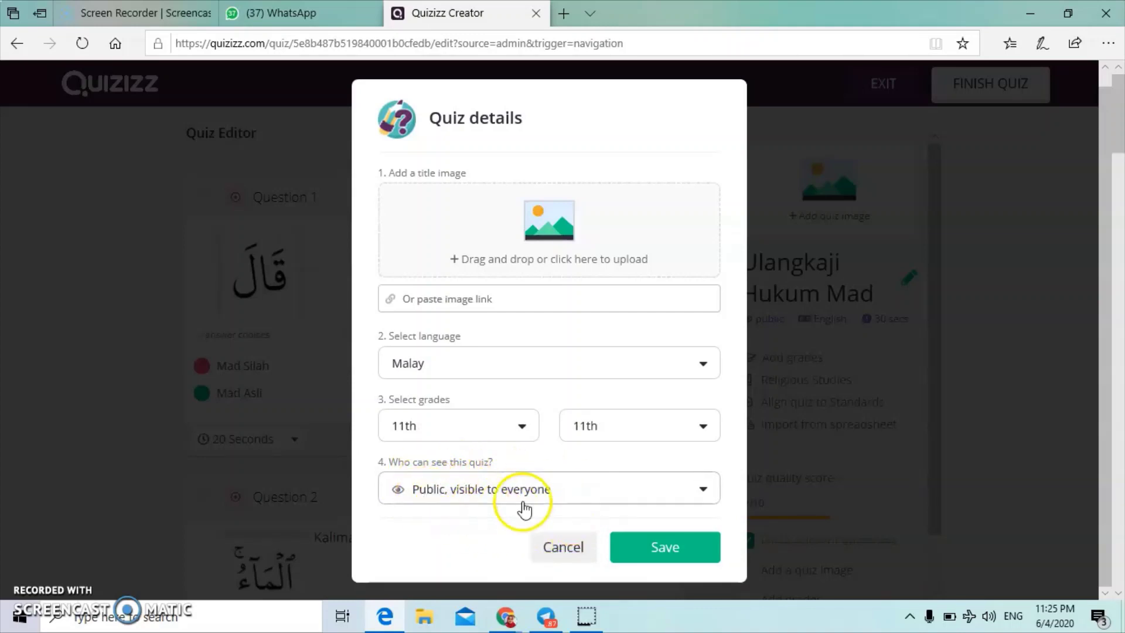
{"action": "left_click", "coordinate": [653, 542]}
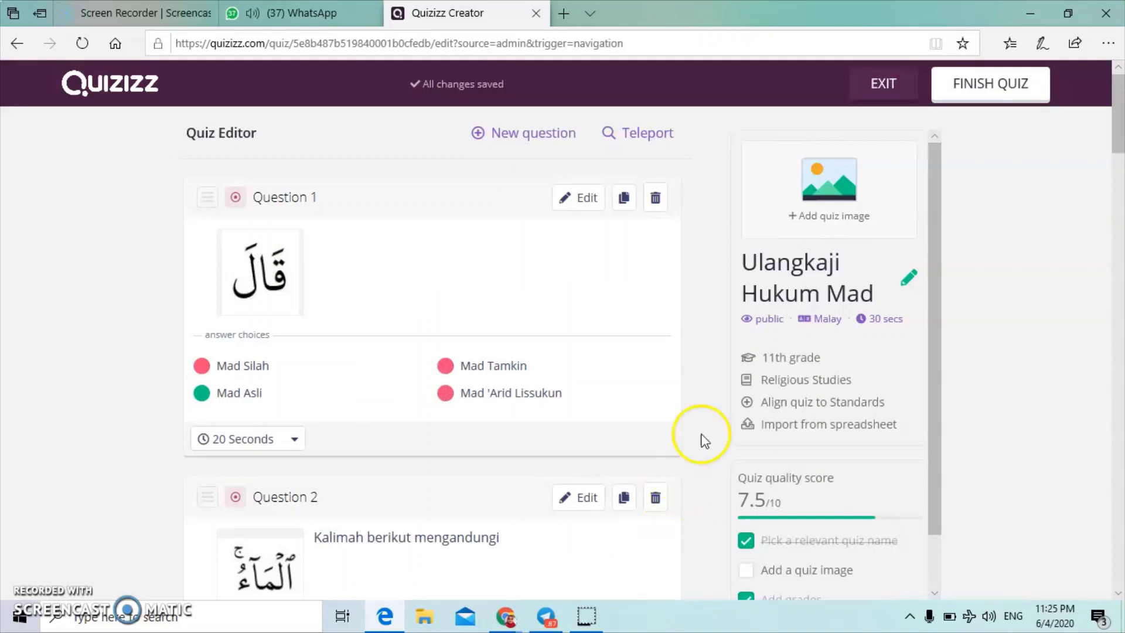
Publish the finished quiz and copy its share link from the other sharing options.
{"action": "left_click", "coordinate": [1006, 84]}
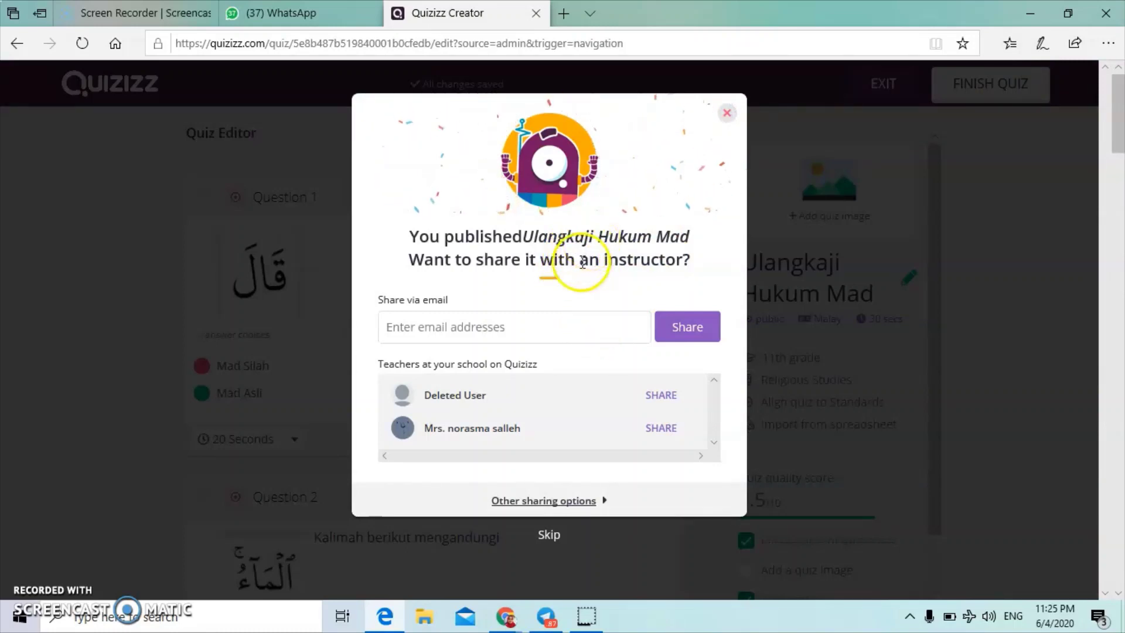
{"action": "left_click", "coordinate": [560, 503]}
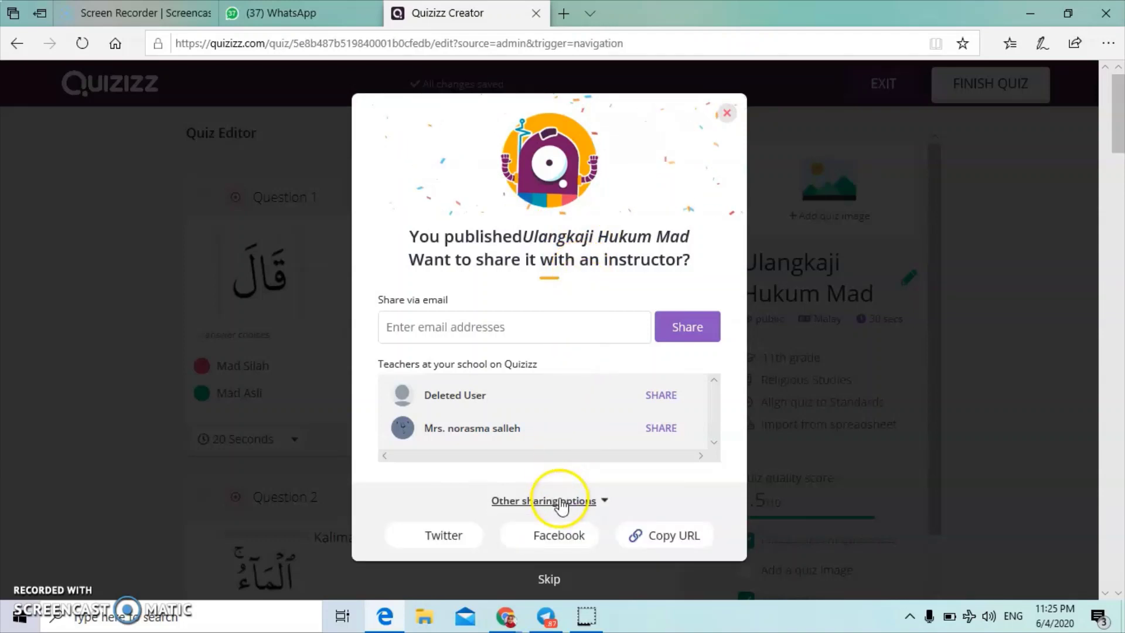
{"action": "left_click", "coordinate": [670, 542]}
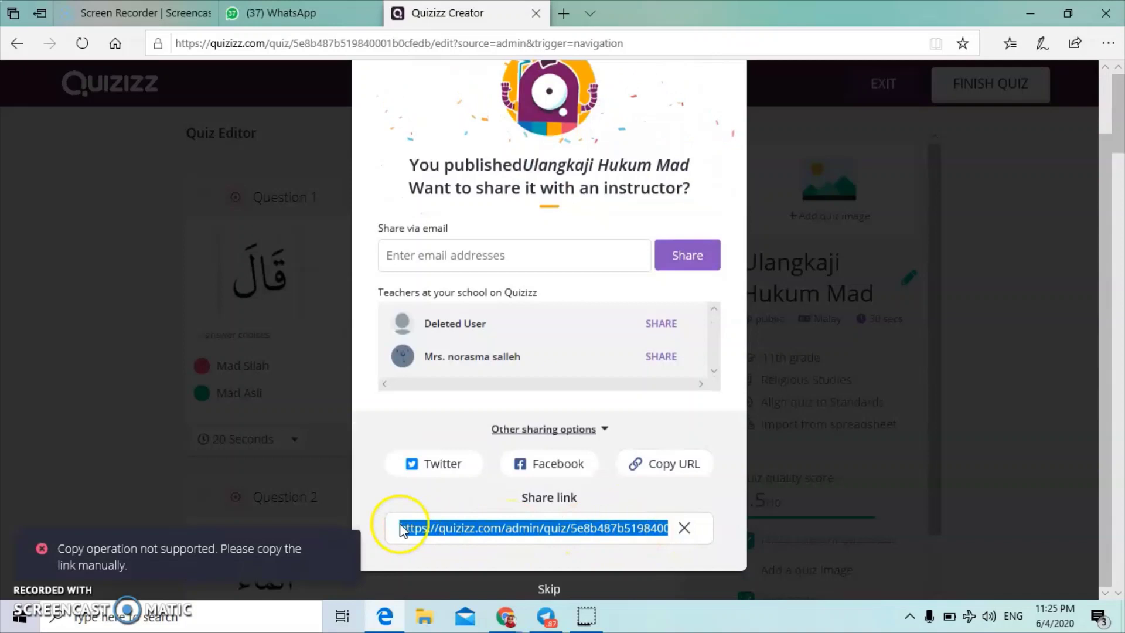
{"action": "right_click", "coordinate": [558, 529]}
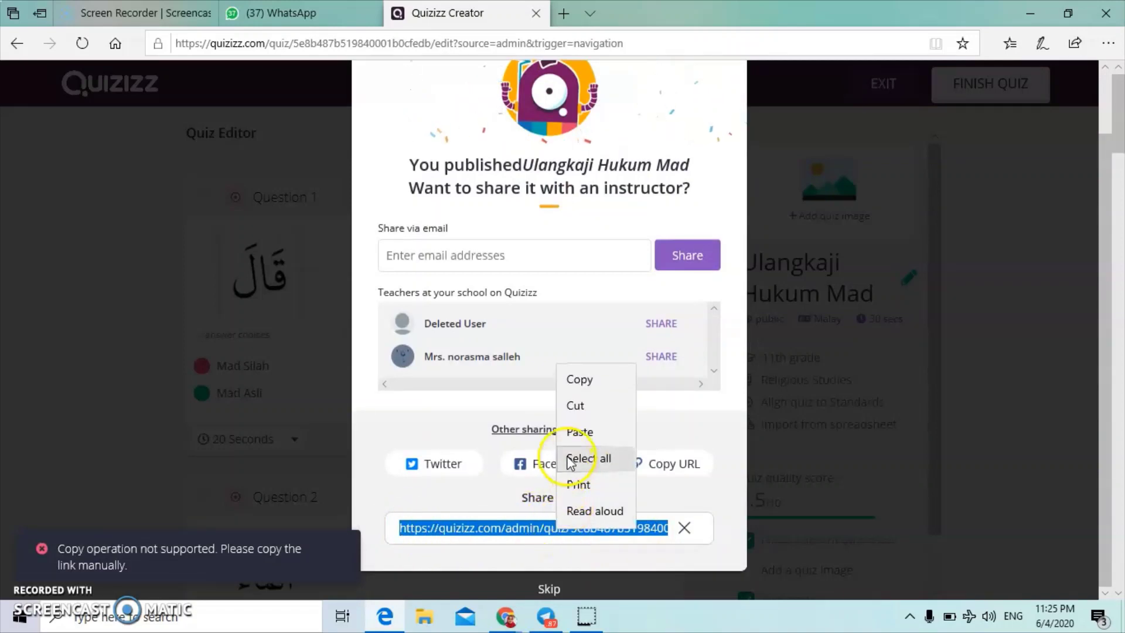
{"action": "left_click", "coordinate": [579, 387]}
{"action": "left_click", "coordinate": [359, 276]}
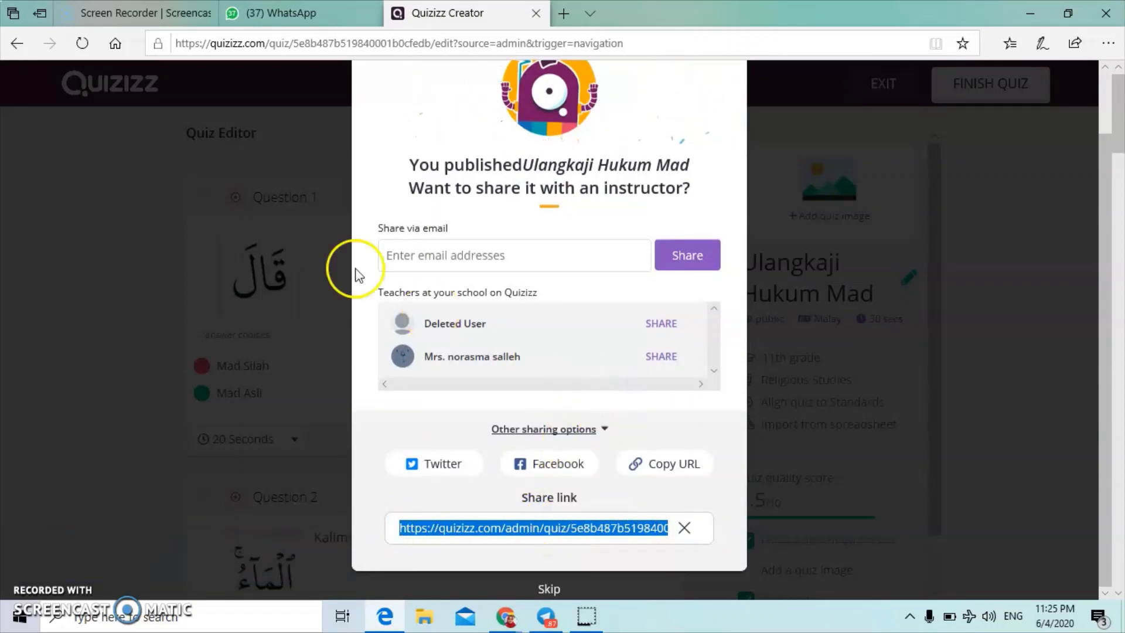
Switch to WhatsApp Web, search the chats for "valia" and open the Valiant class group chat.
{"action": "left_click", "coordinate": [322, 17]}
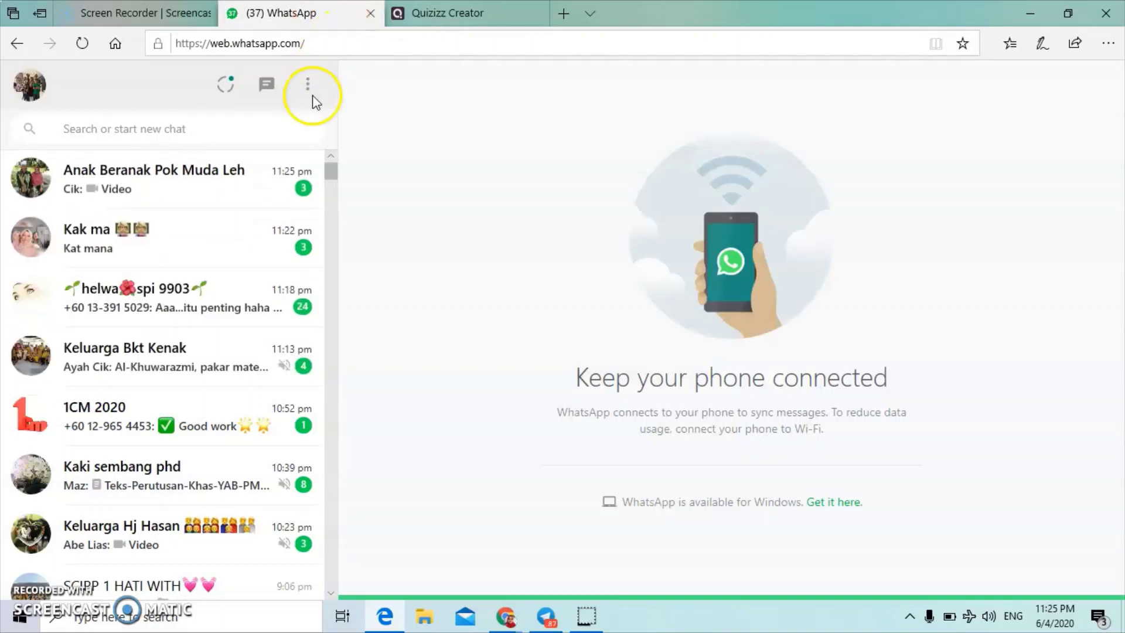
{"action": "left_click", "coordinate": [166, 132]}
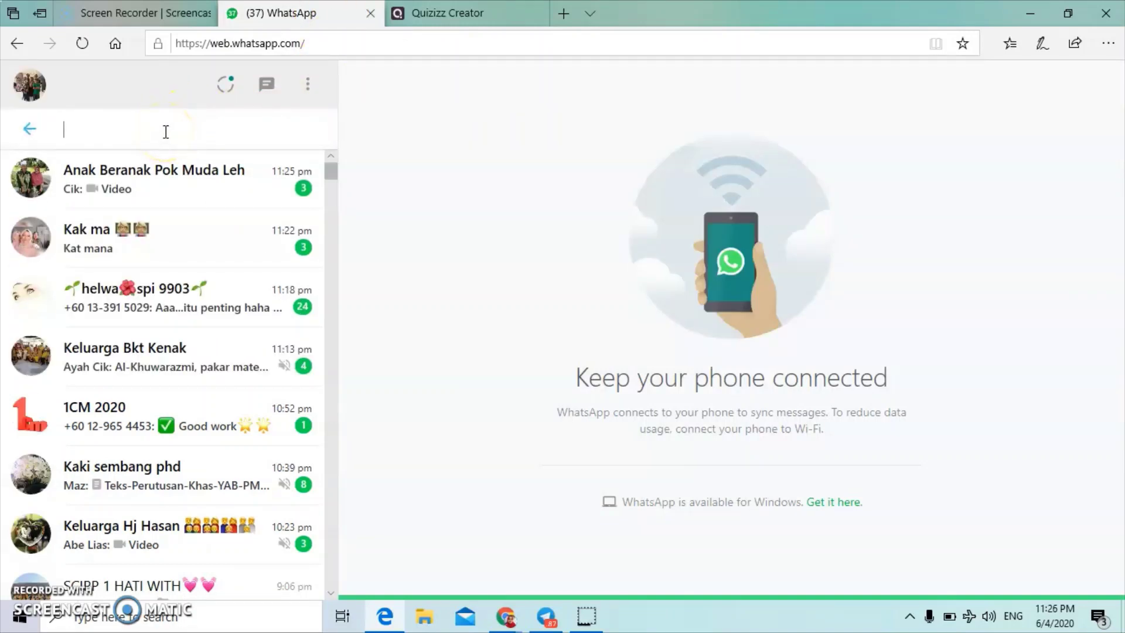
{"action": "type", "text": "val"}
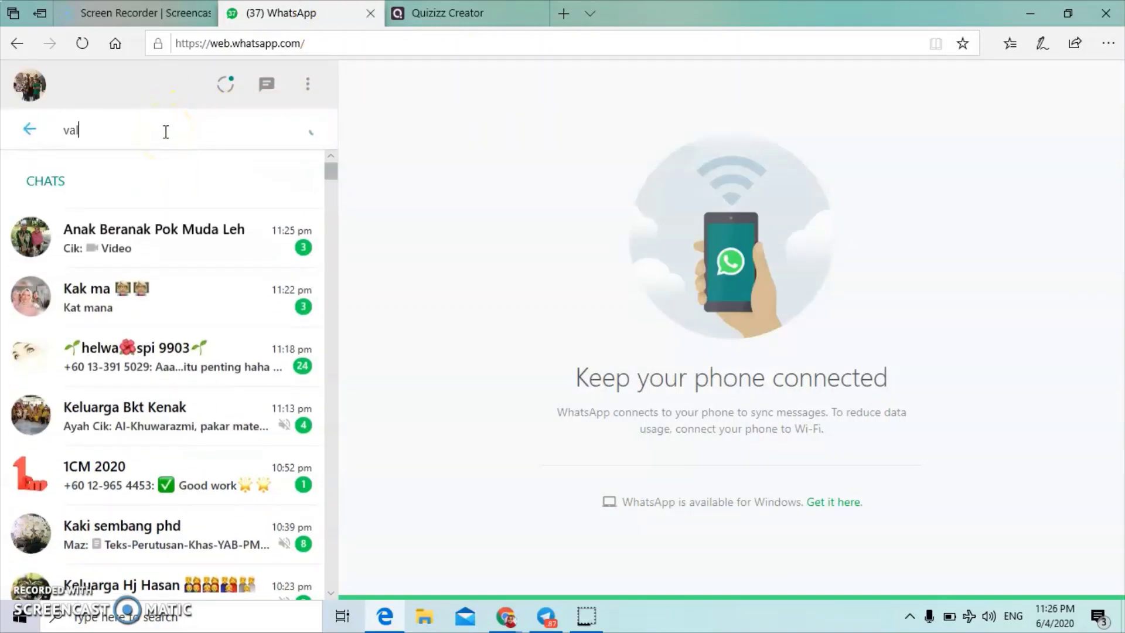
{"action": "type", "text": "ia"}
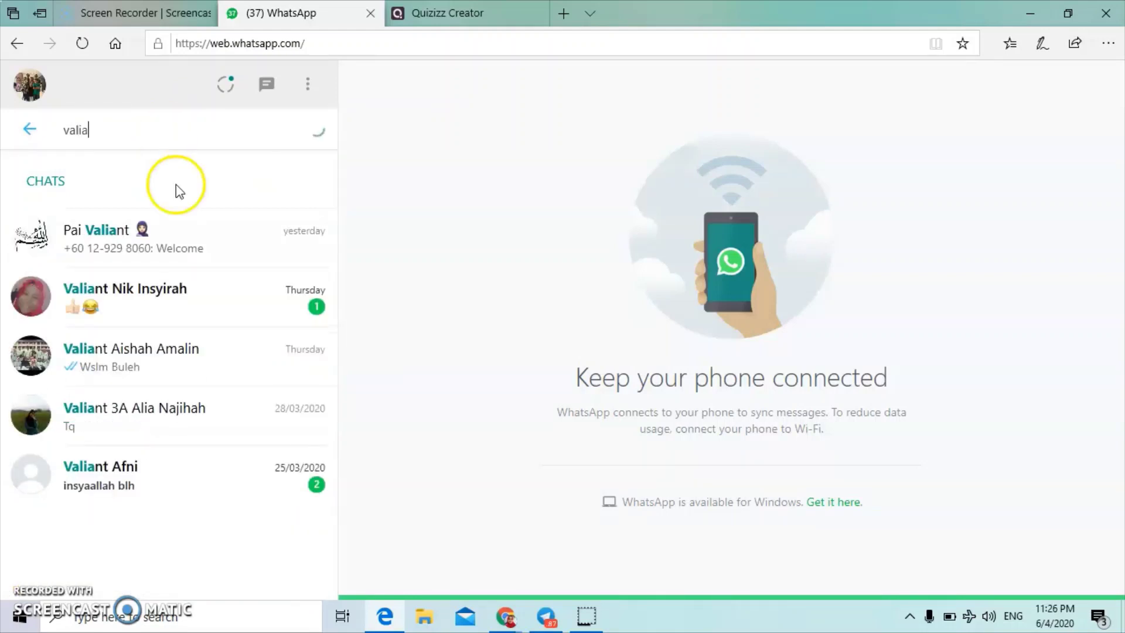
{"action": "left_click", "coordinate": [172, 235]}
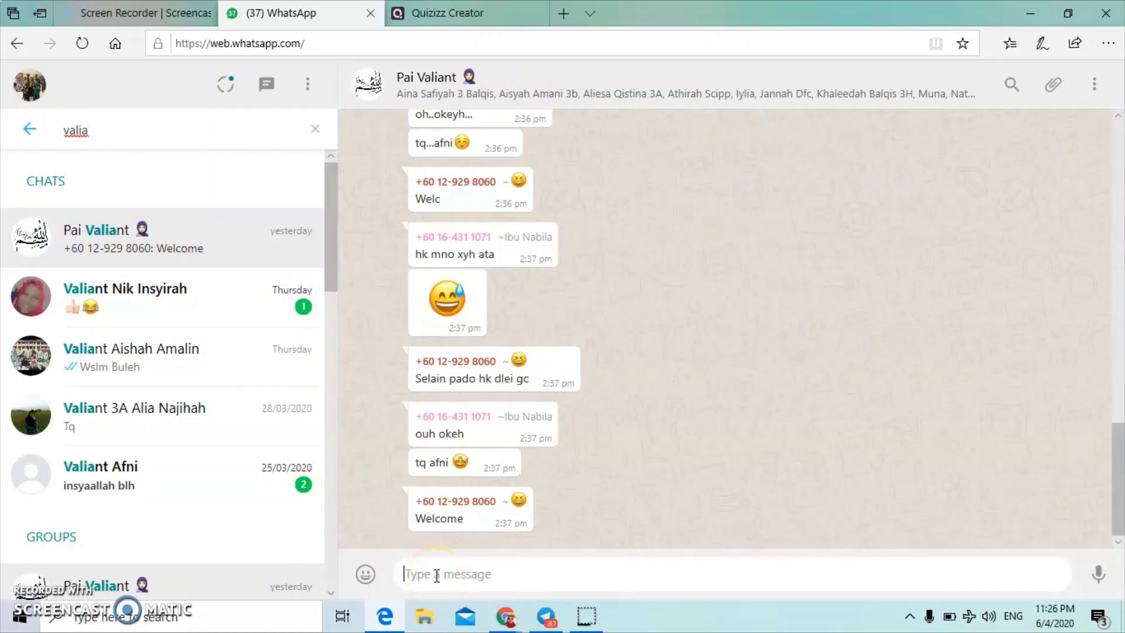
Write the message lines "Assalamualaikum Valiant yang Hebat!" and "Disertakan link Quizziz yang perlu dijawab oleh pelajar" in the group chat without sending.
{"action": "type", "text": "Assalamualaikum Valiant yang Hebat!"}
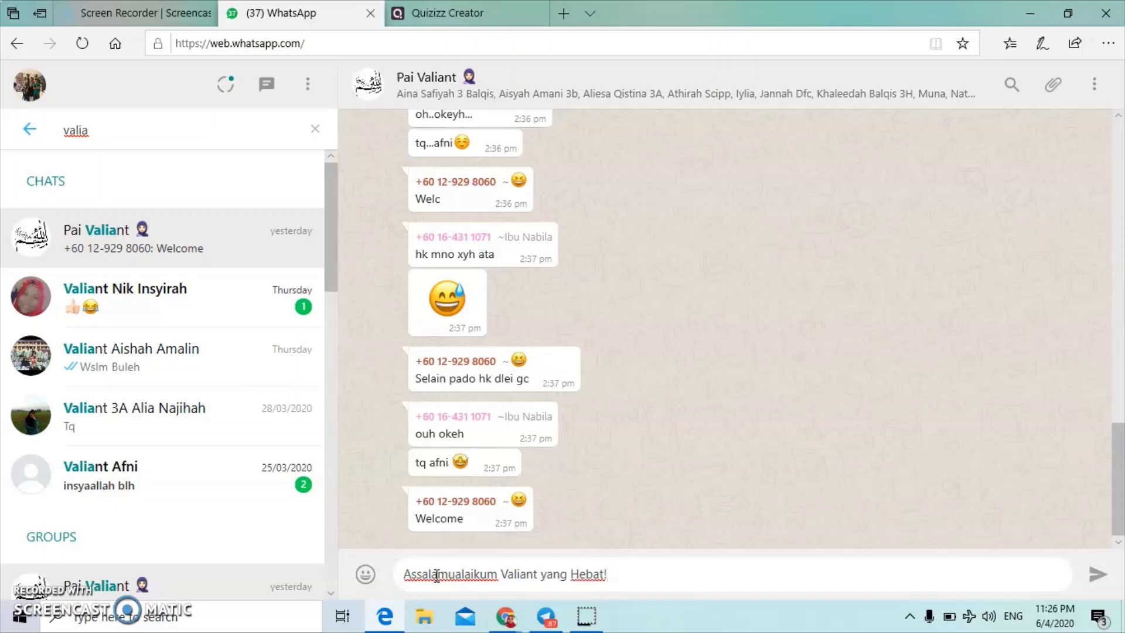
{"action": "key", "text": "shift+Return"}
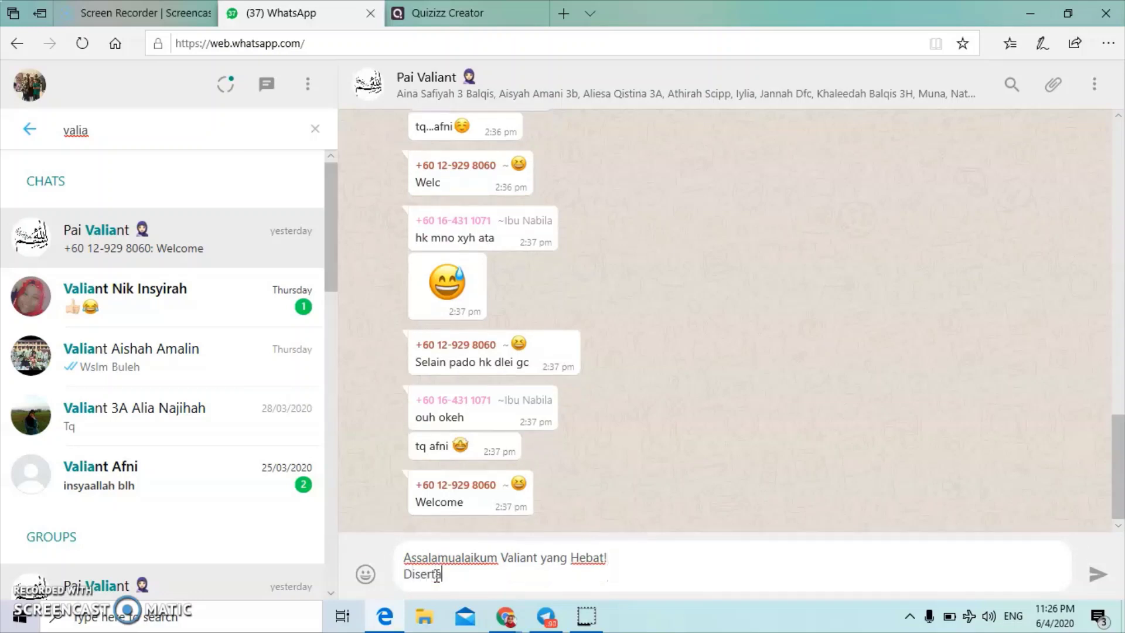
{"action": "type", "text": "Disertakan link Quizziz yang"}
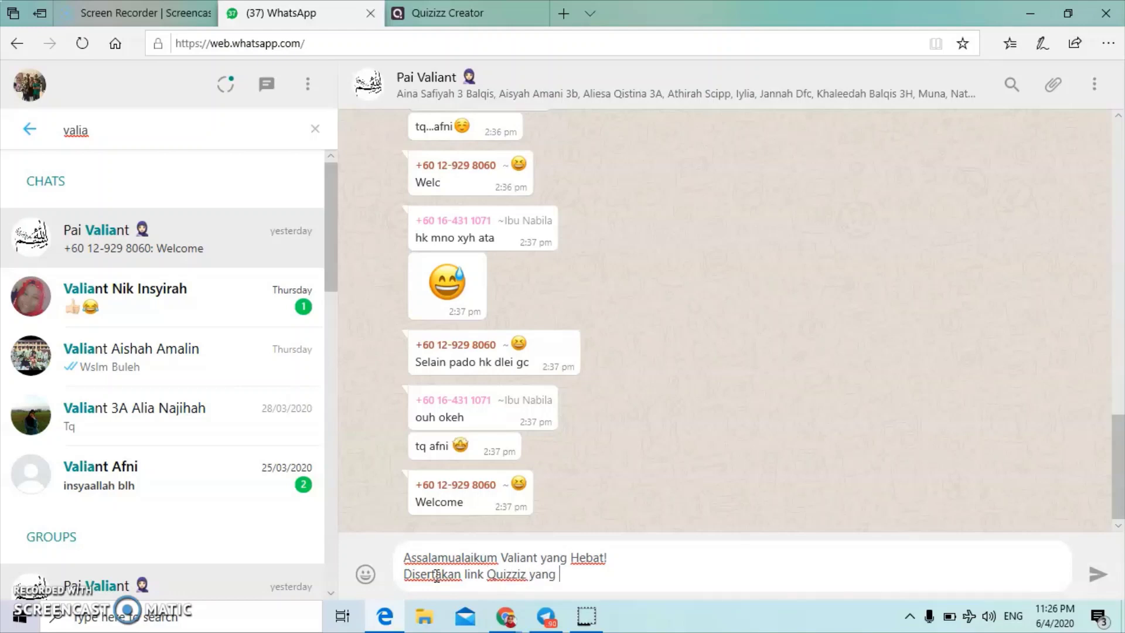
{"action": "type", "text": " perlu dijawab oleh pelajar"}
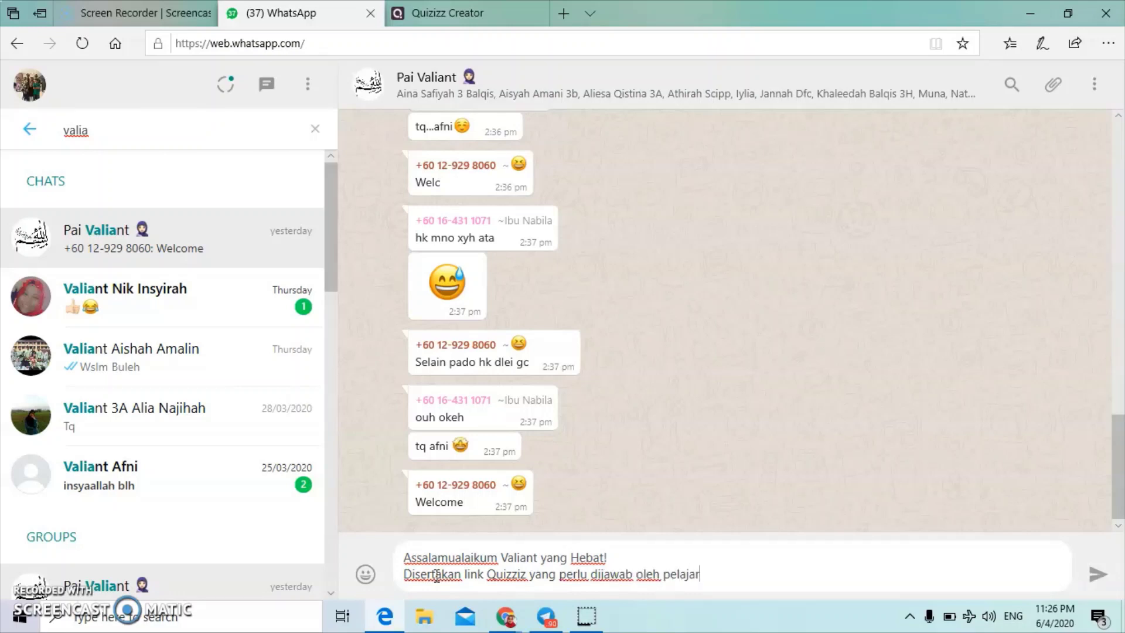
{"action": "key", "text": "shift+Return"}
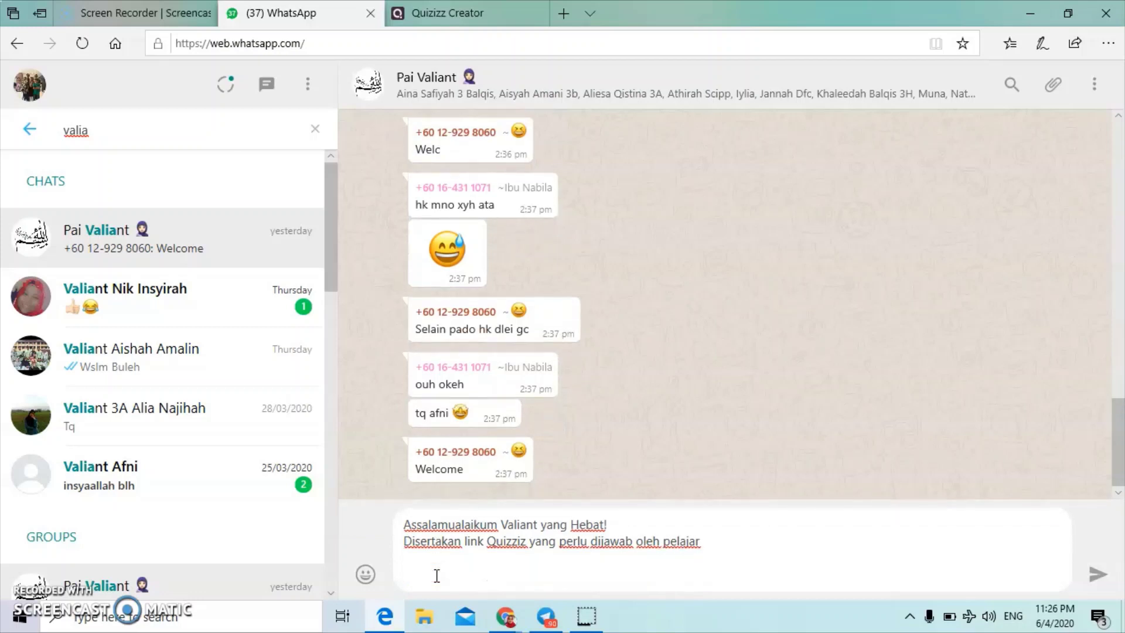
Paste the copied quiz link below the message text and add the closing line "Terima kasih".
{"action": "key", "text": "ctrl+v"}
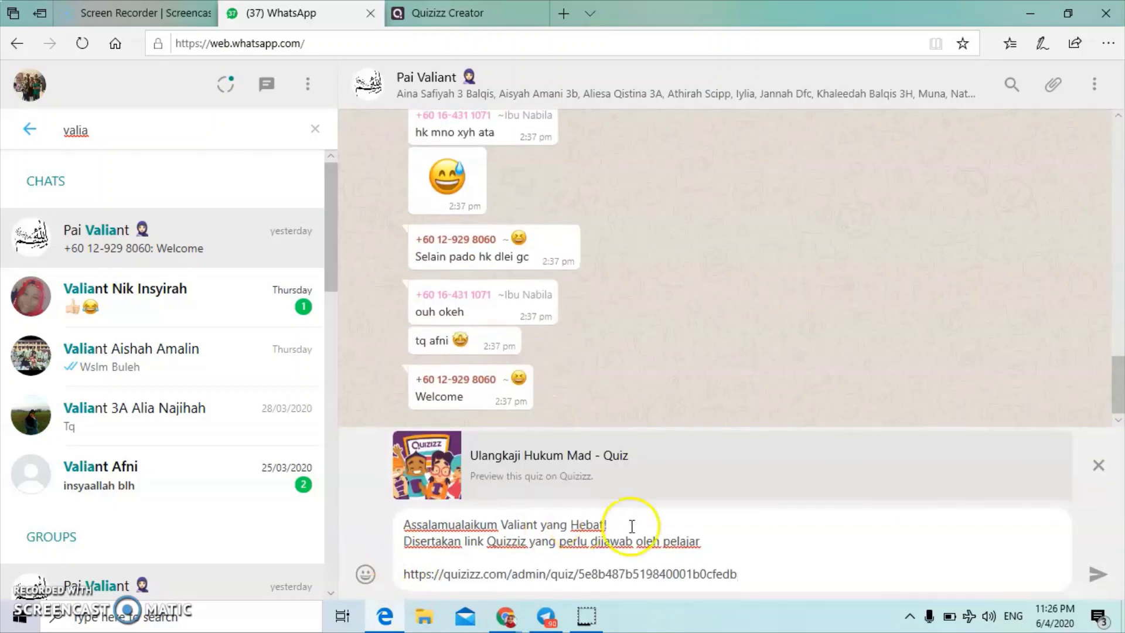
{"action": "left_click", "coordinate": [758, 574]}
{"action": "key", "text": "shift+Return"}
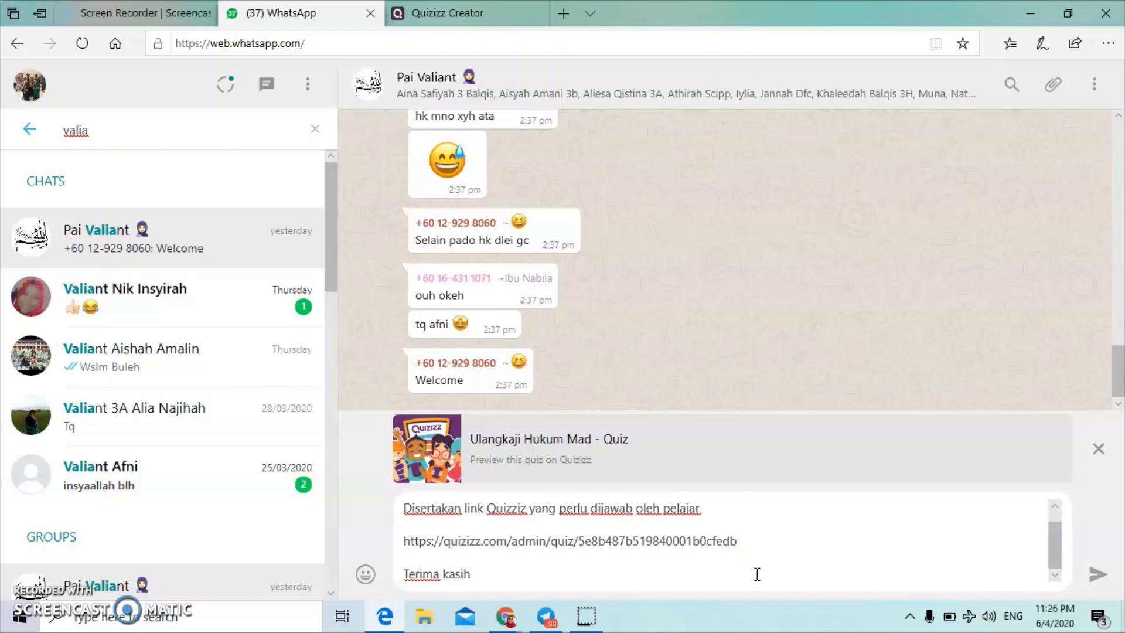
Insert "bertajuk Ulangkaji Hukum Mad" before "yang perlu dijawab" and send the message to the group.
{"action": "left_click", "coordinate": [534, 507]}
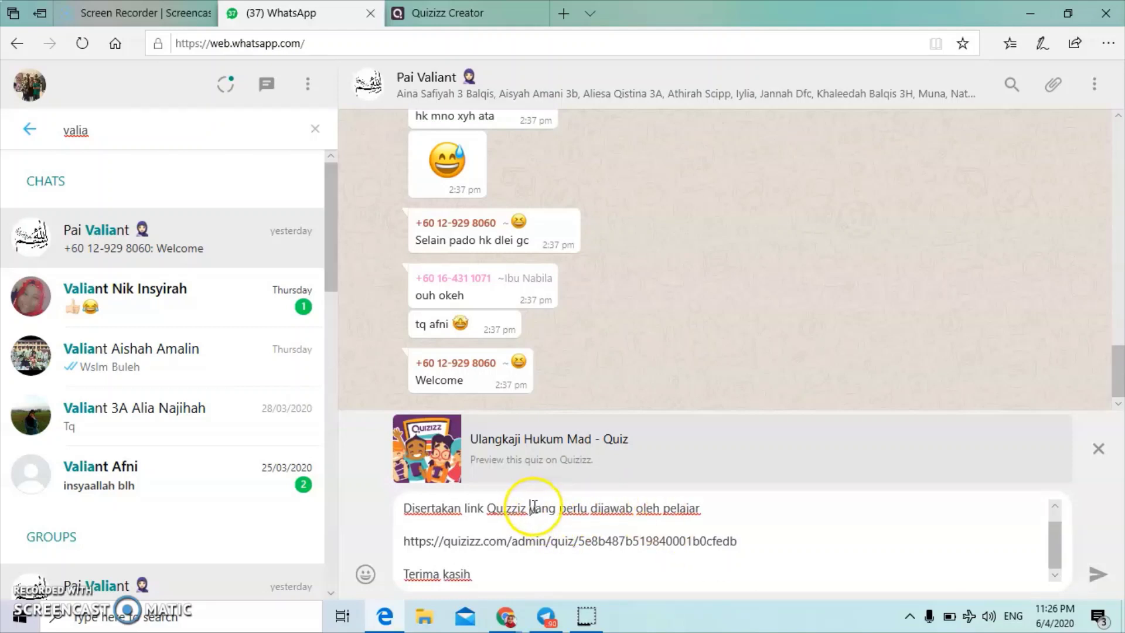
{"action": "type", "text": "bertajuk "}
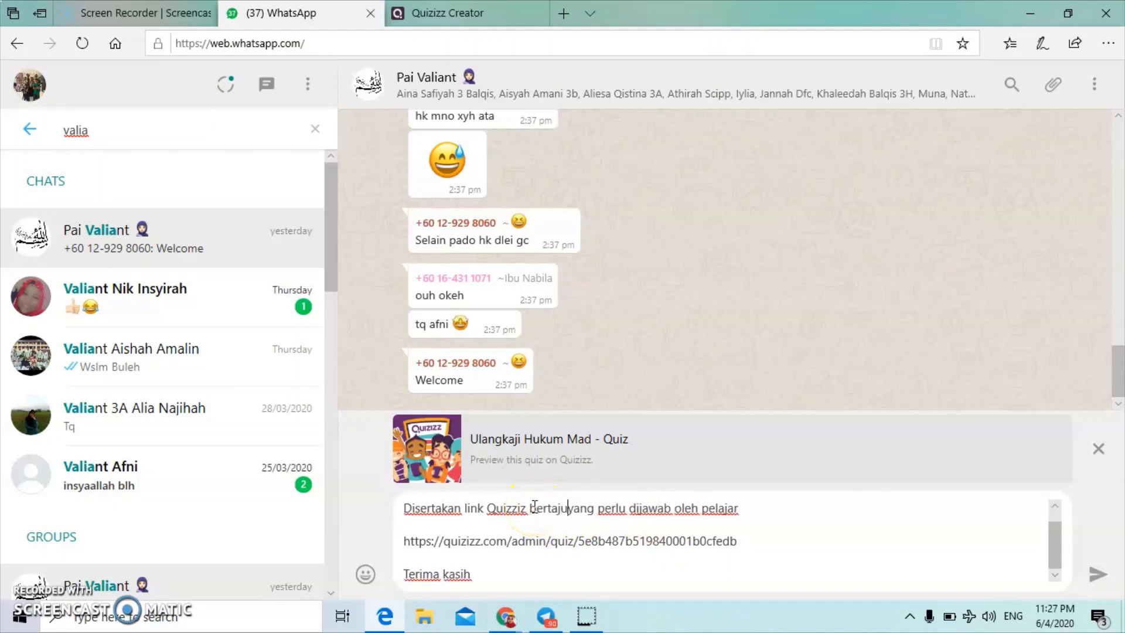
{"action": "type", "text": "Ulangkaji H"}
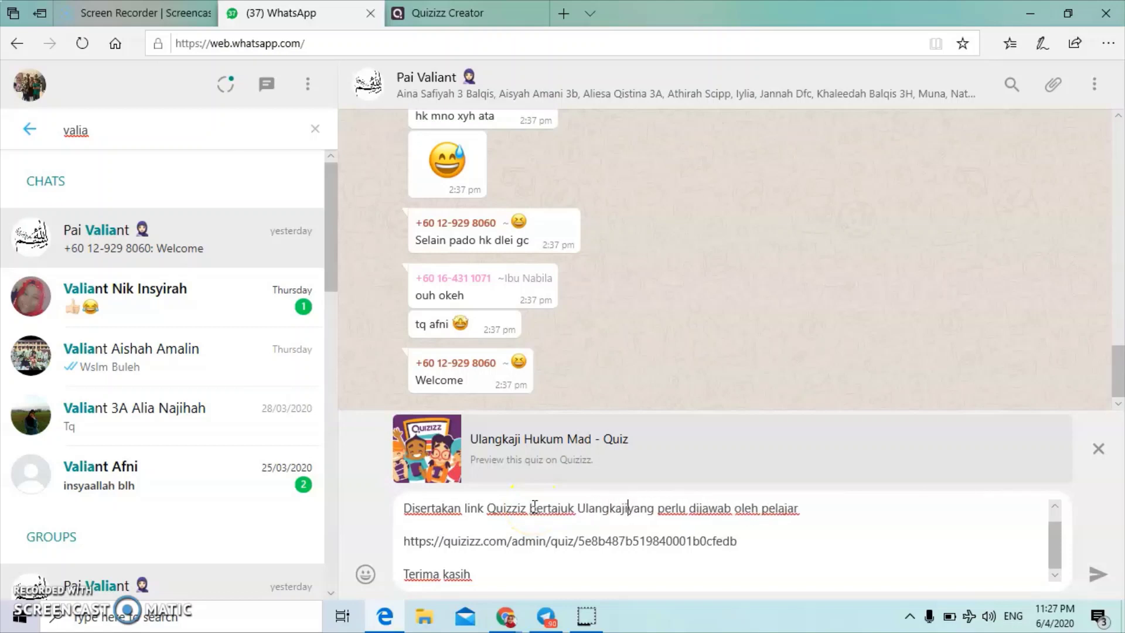
{"action": "type", "text": "ukum Mad"}
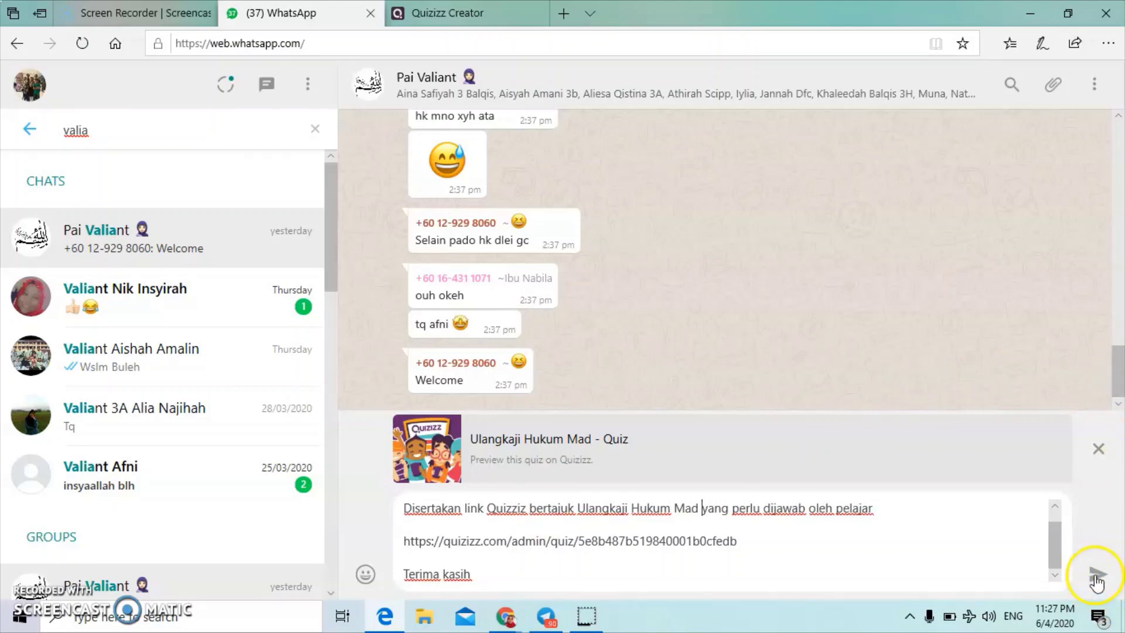
{"action": "left_click", "coordinate": [1096, 579]}
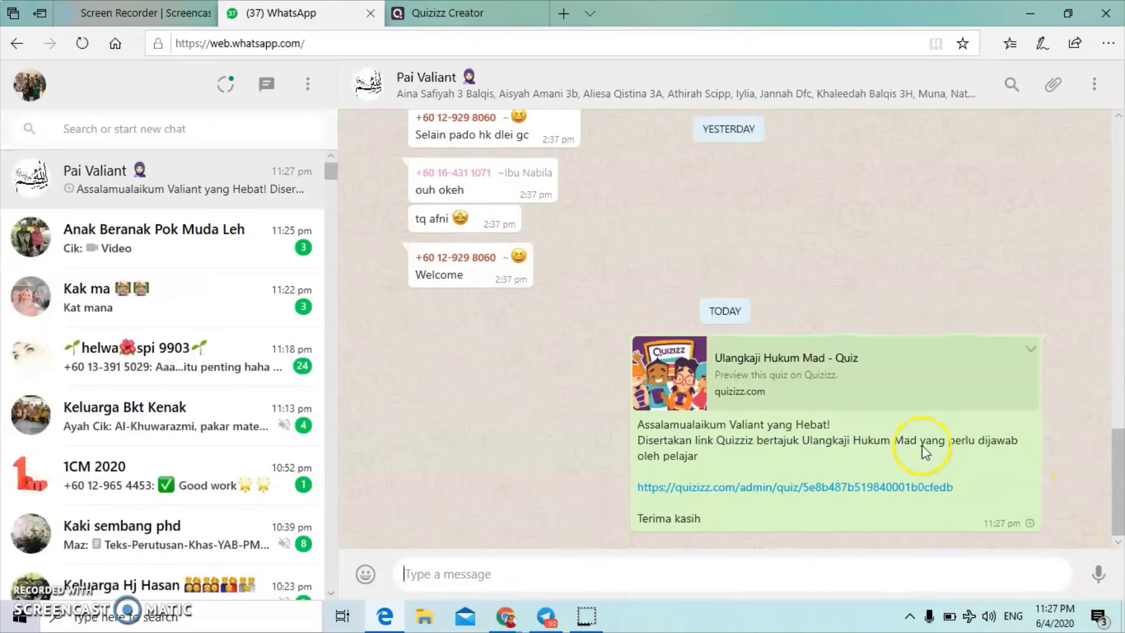
Switch back to Quizizz, close the share dialog and set up the quiz as homework due Apr 8th.
{"action": "left_click", "coordinate": [416, 14]}
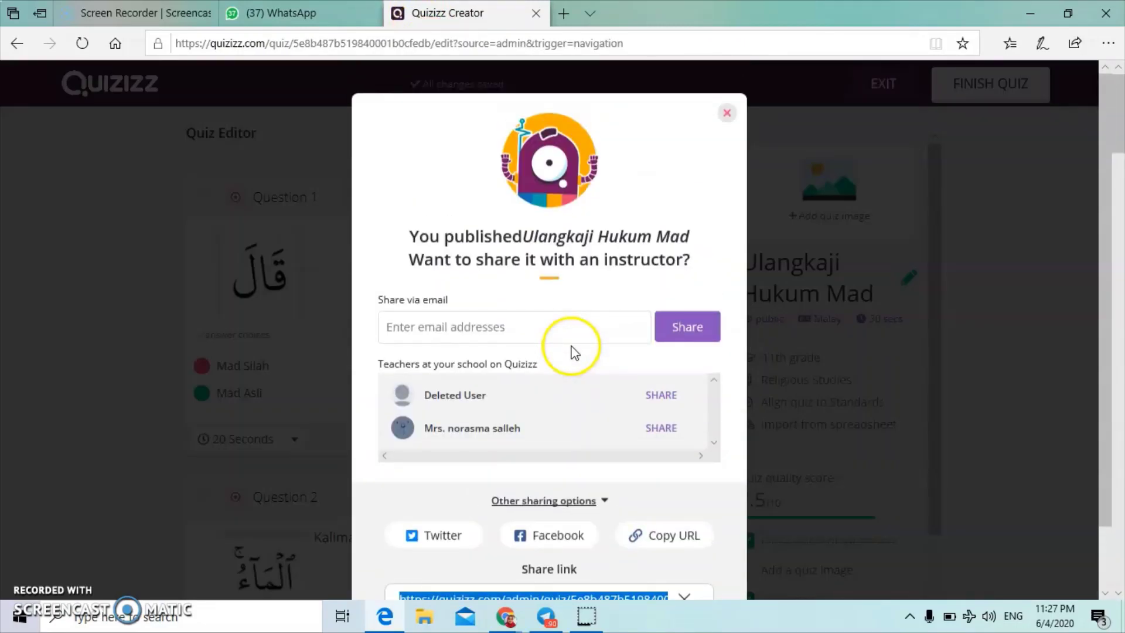
{"action": "left_click", "coordinate": [727, 113]}
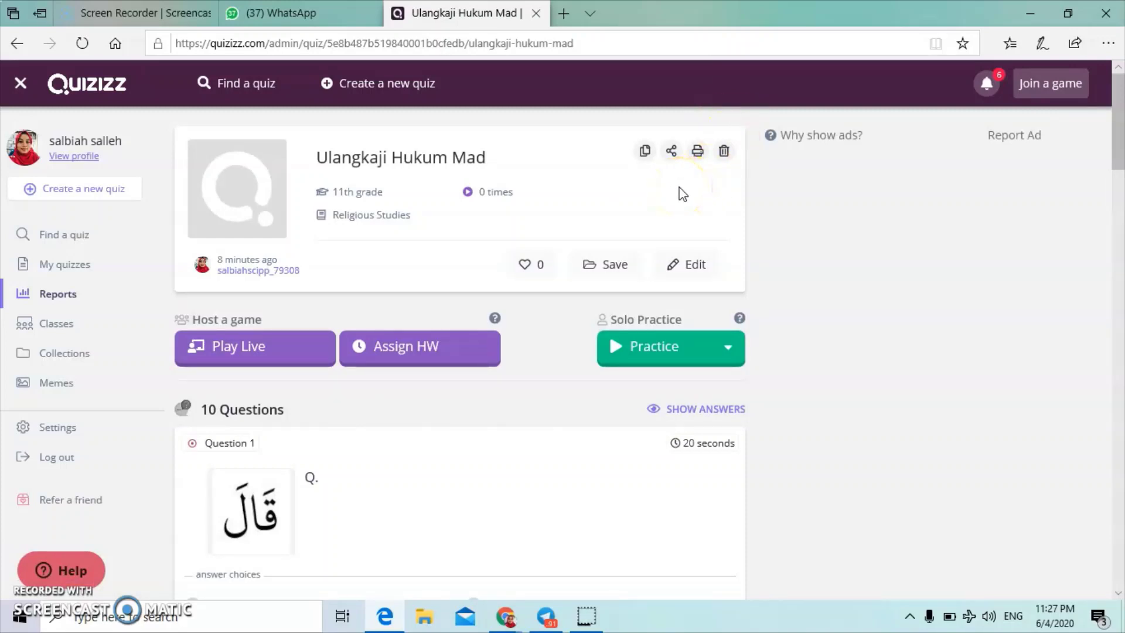
{"action": "left_click", "coordinate": [402, 353]}
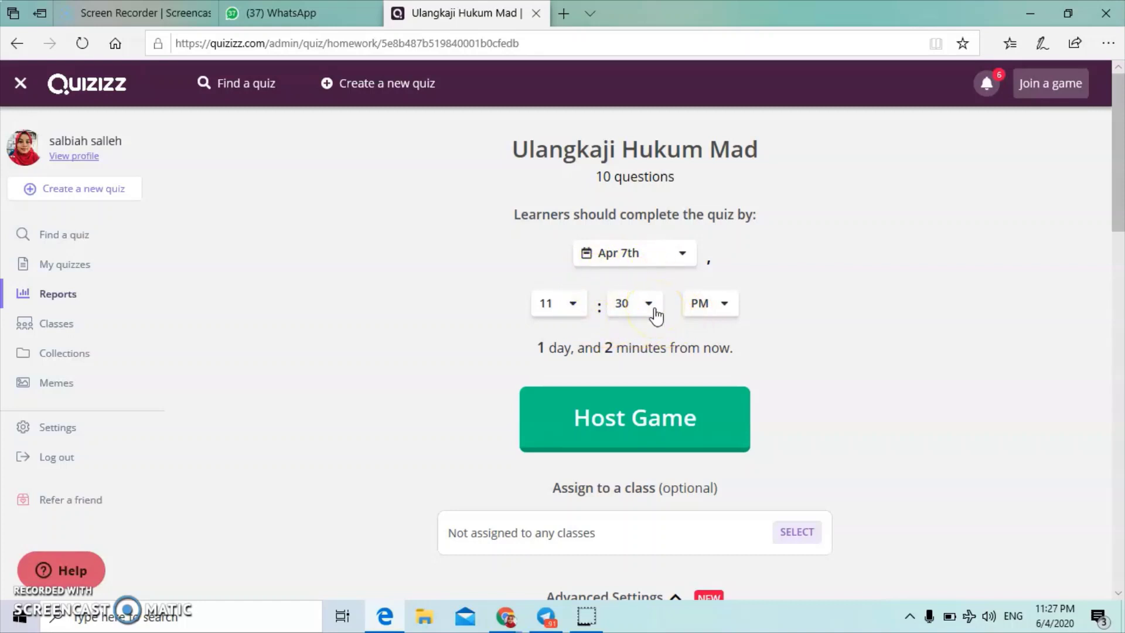
{"action": "left_click", "coordinate": [634, 264]}
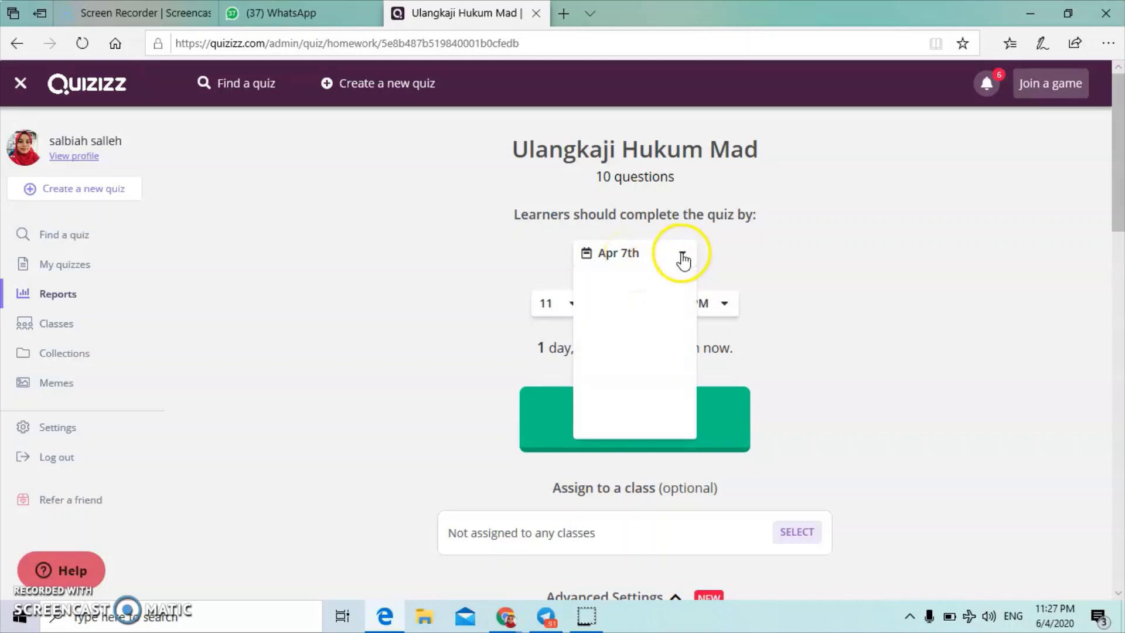
{"action": "left_click", "coordinate": [643, 360]}
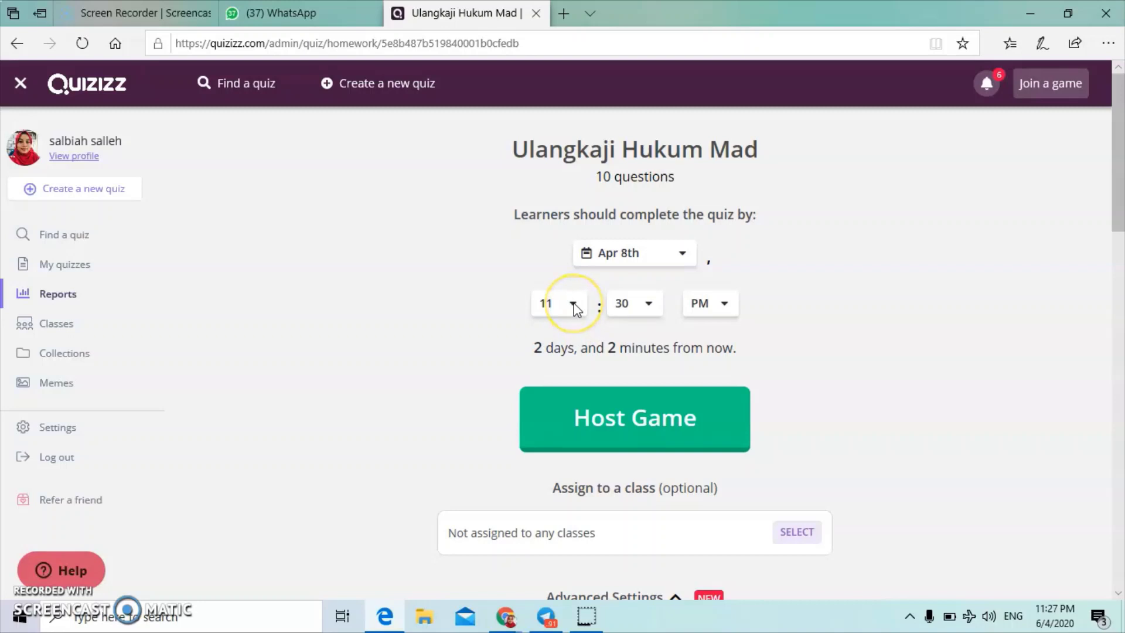
Select the class tESTING 3 FATIMAH for the homework with the assignment title "Ulangkaji Hukum Mad".
{"action": "scroll", "coordinate": [645, 375], "scroll_direction": "down", "scroll_amount": 3}
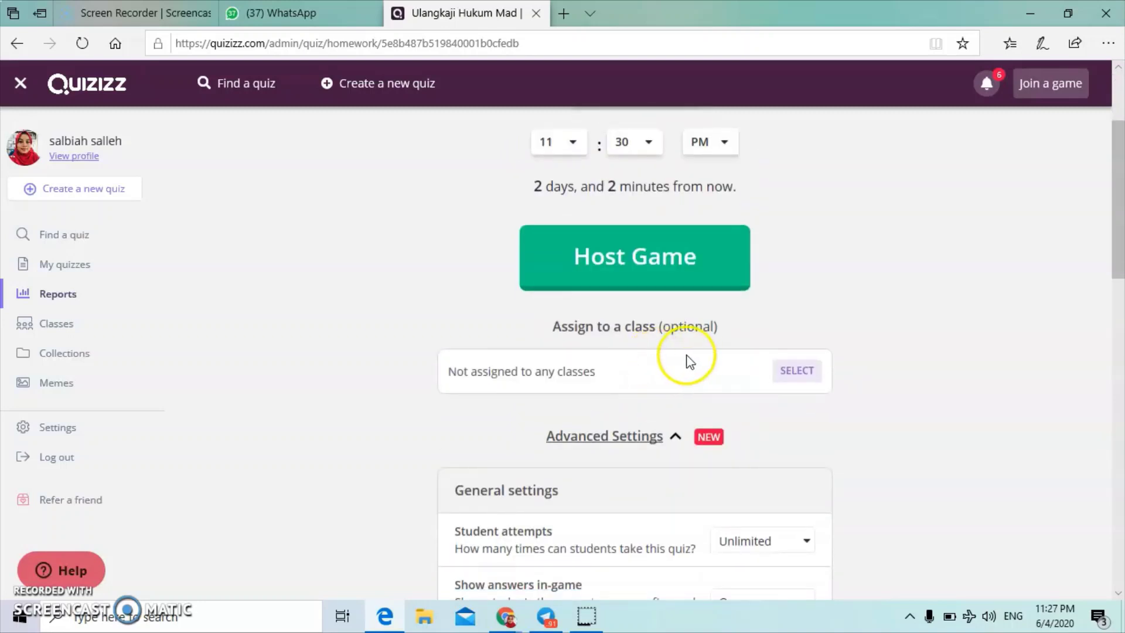
{"action": "left_click", "coordinate": [780, 375]}
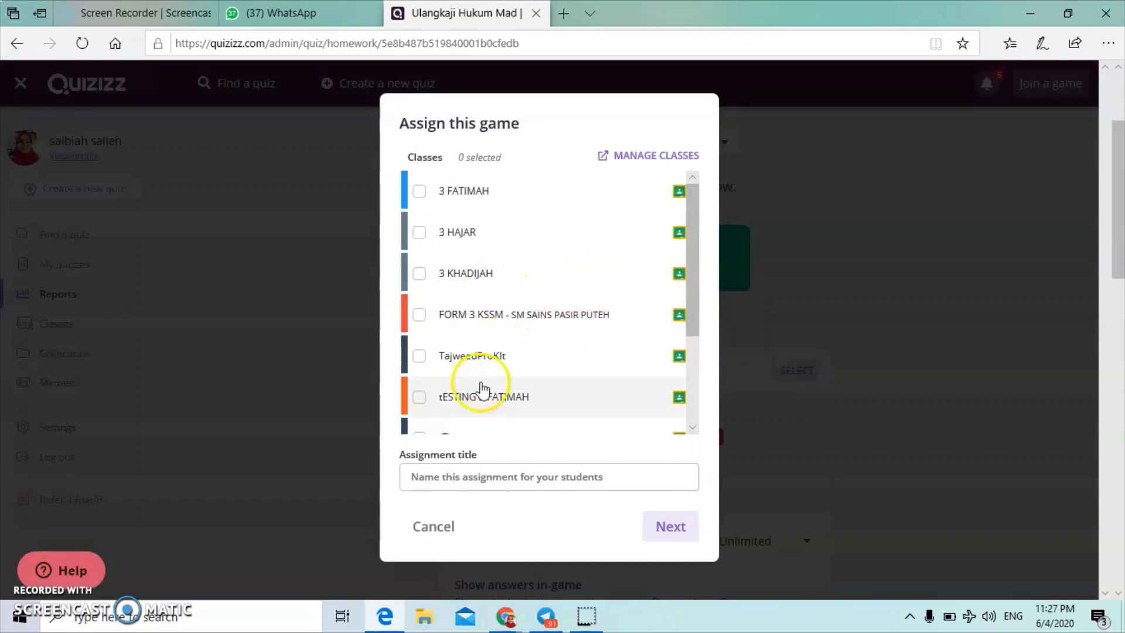
{"action": "left_click", "coordinate": [419, 398]}
{"action": "left_click", "coordinate": [449, 476]}
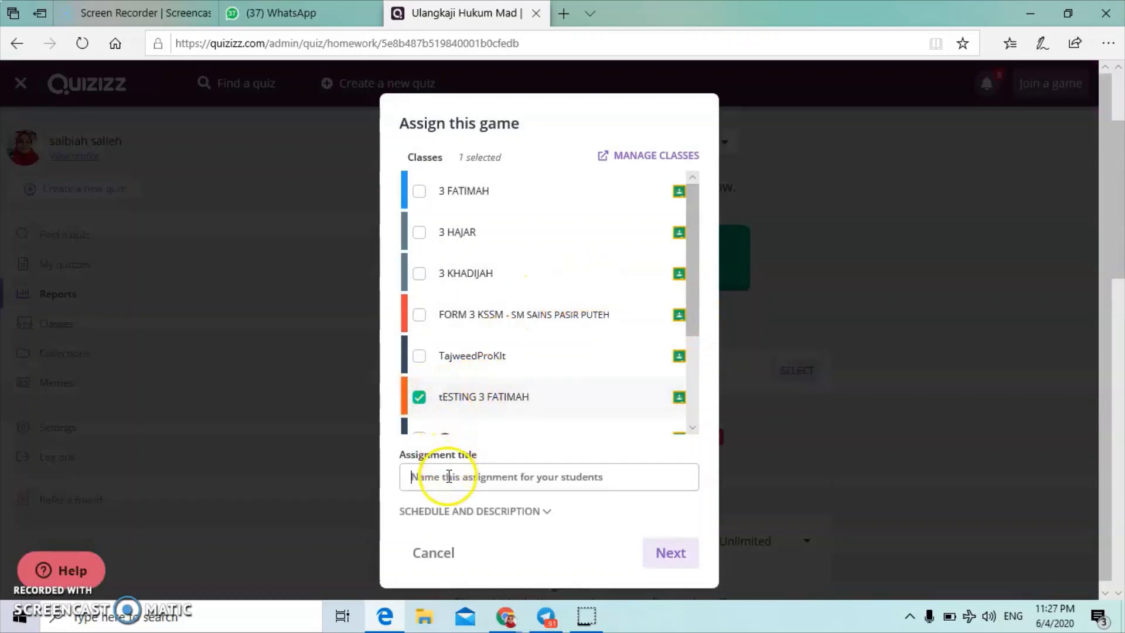
{"action": "type", "text": "Ulangkaji Hukum Mad"}
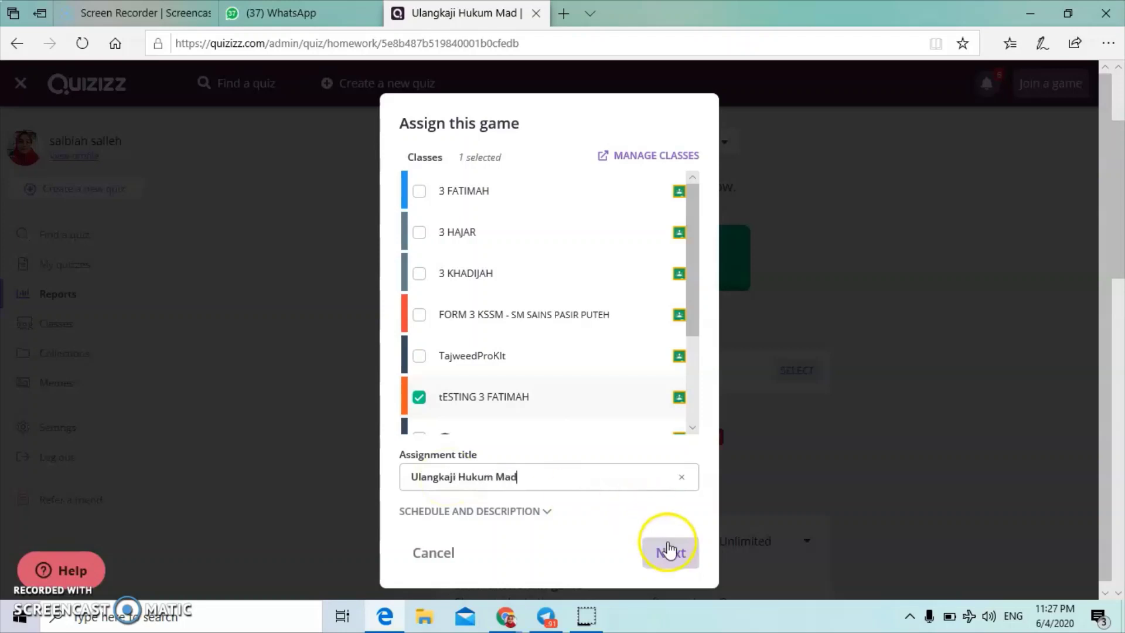
{"action": "left_click", "coordinate": [667, 548]}
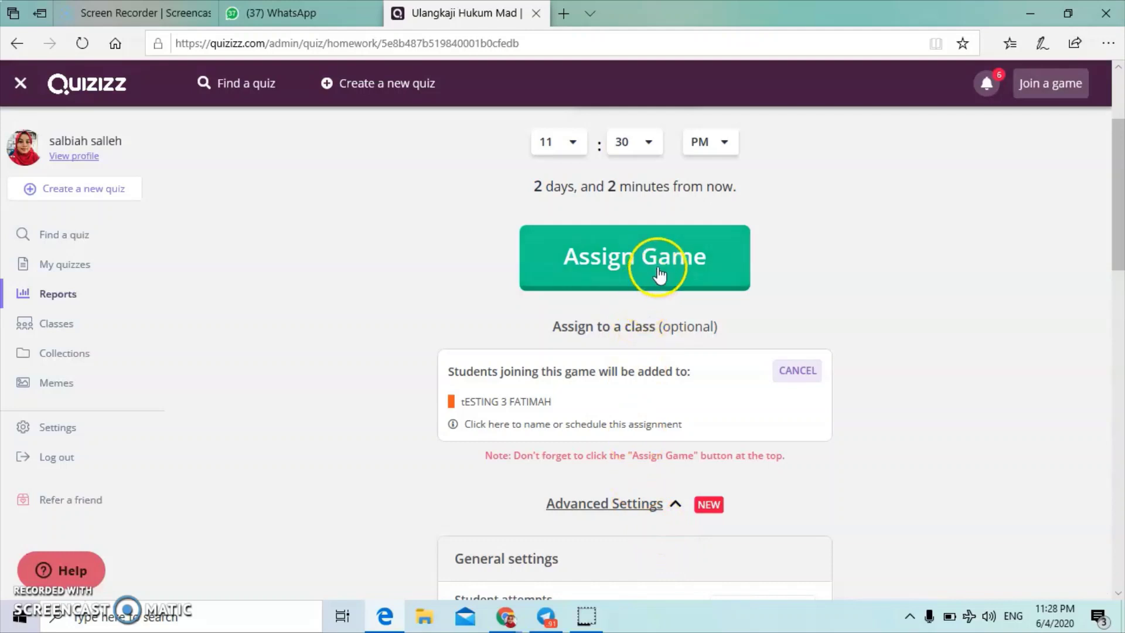
Assign the game to the selected class and dismiss the Google Classroom reconnect prompt.
{"action": "left_click", "coordinate": [618, 284]}
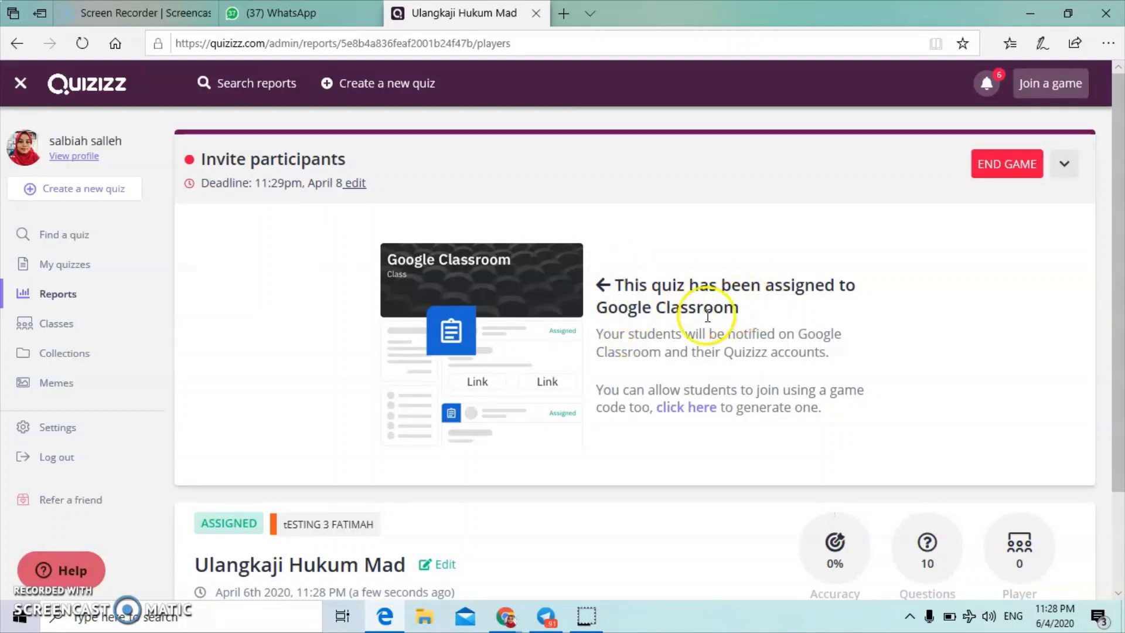
{"action": "scroll", "coordinate": [674, 328], "scroll_direction": "down", "scroll_amount": 2}
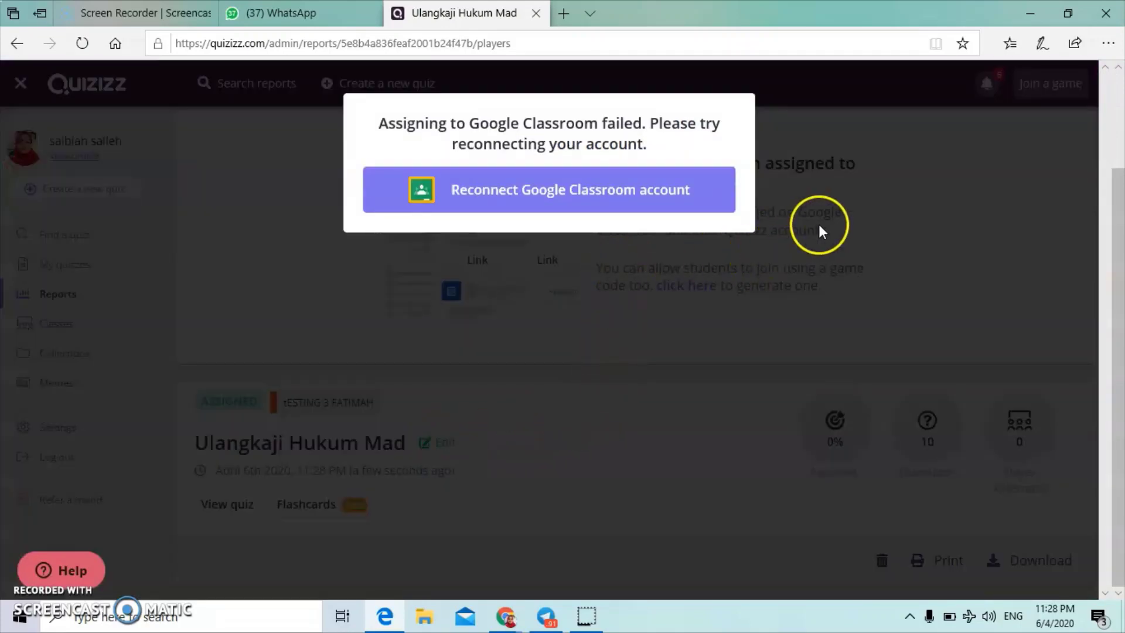
{"action": "left_click", "coordinate": [818, 224]}
{"action": "scroll", "coordinate": [819, 228], "scroll_direction": "up", "scroll_amount": 2}
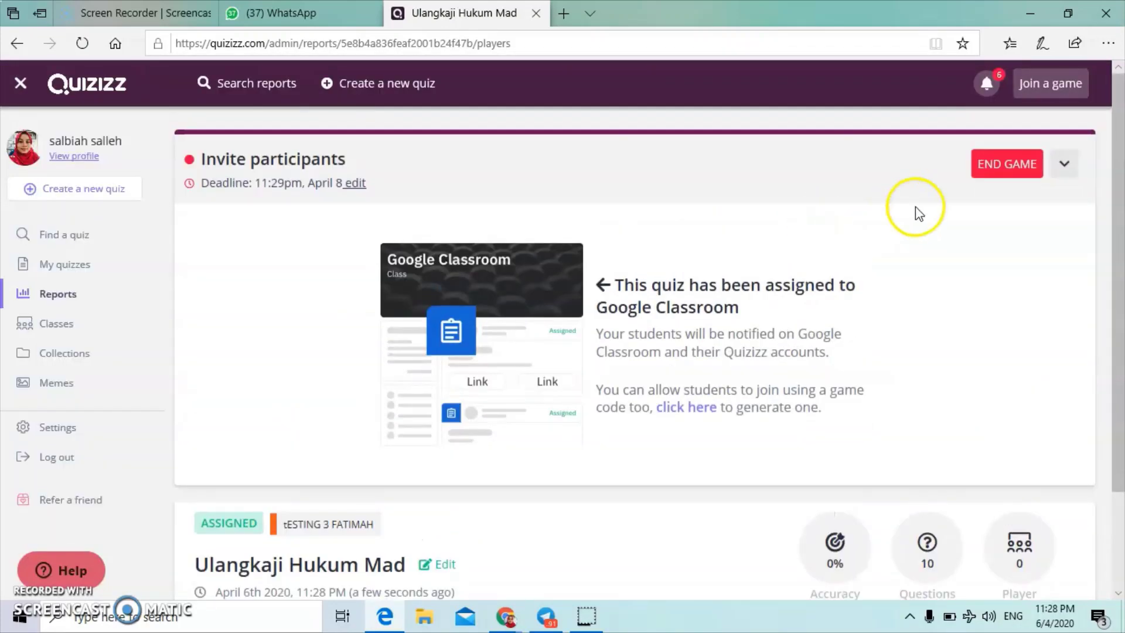